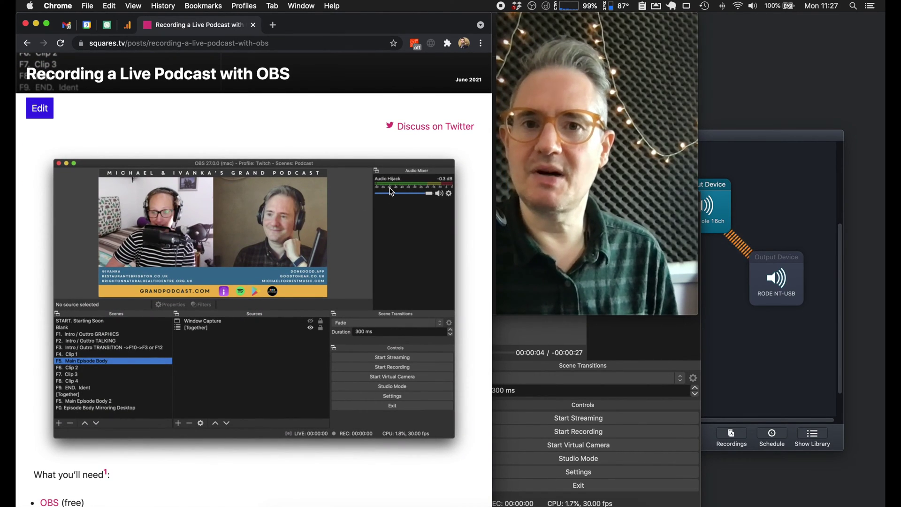
pyautogui.scroll(-4, 329, 236)
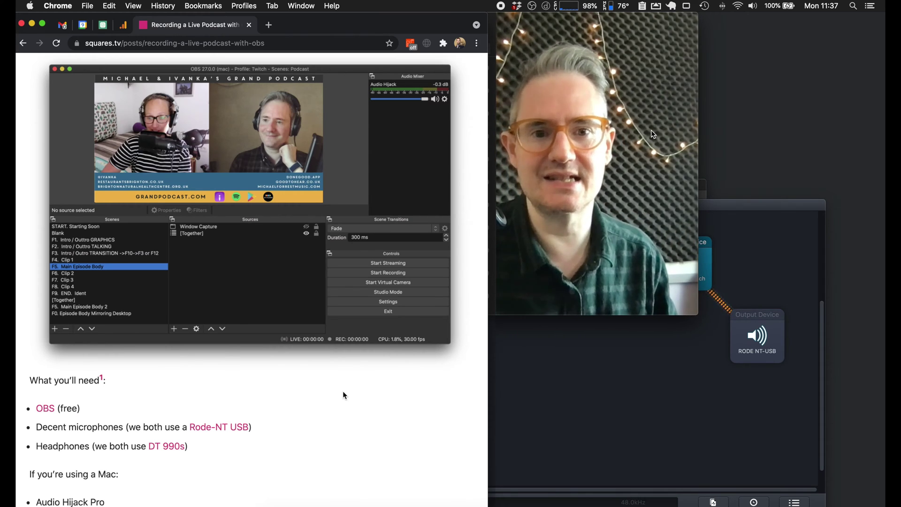
# Scroll the squares.tv article down to the '1. Audio' section with its Audio Hijack diagram.
pyautogui.scroll(-20, 344, 395)
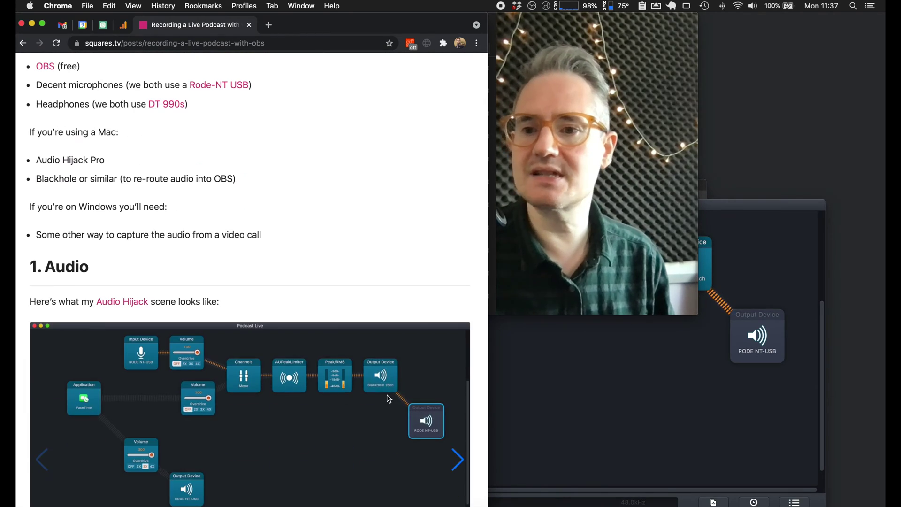
# Advance the Audio Hijack slideshow to the microphone and input volume slides.
pyautogui.scroll(10, 402, 397)
pyautogui.scroll(-5, 410, 383)
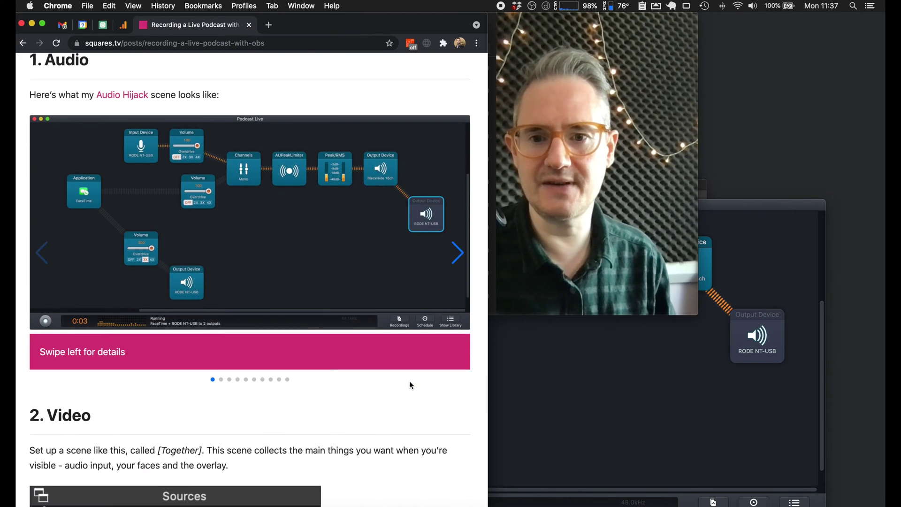
pyautogui.hscroll(5, 151, 263)
pyautogui.click(458, 254)
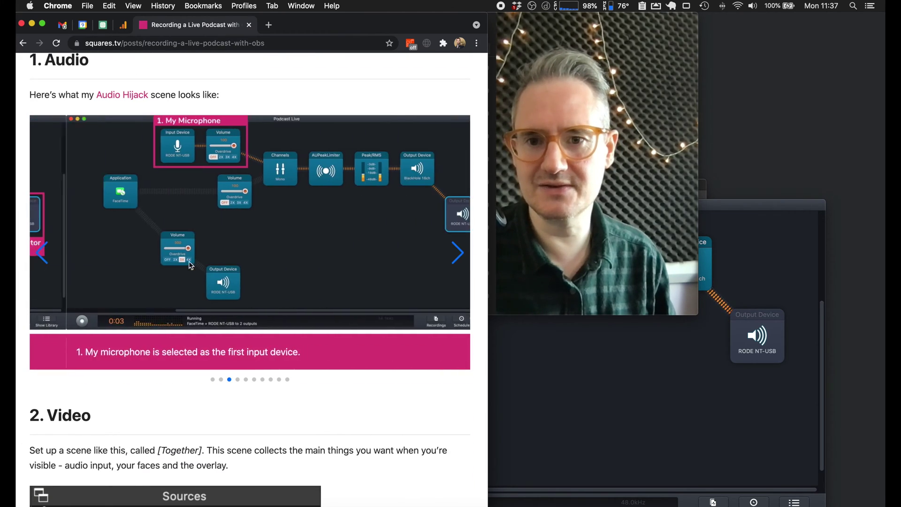
pyautogui.click(454, 256)
# Skim the article to its end and back up, then bring OBS forward.
pyautogui.scroll(-8, 434, 322)
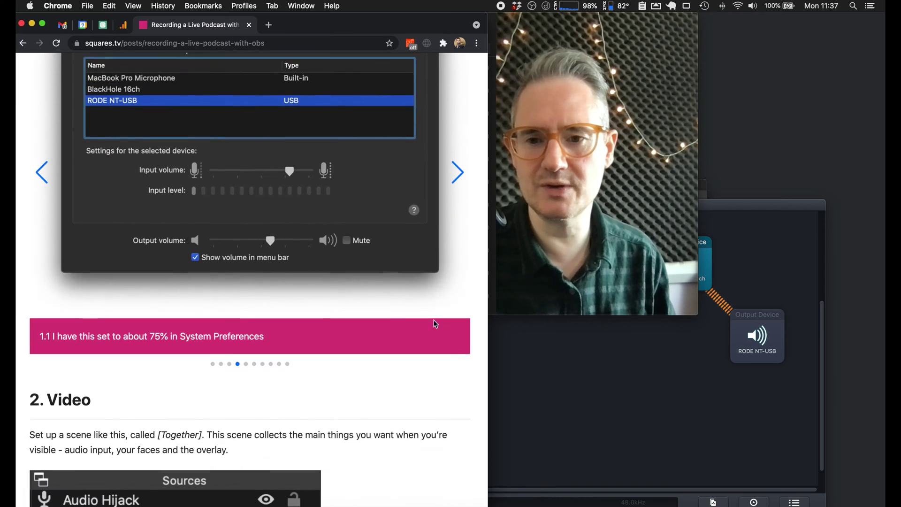
pyautogui.scroll(-2, 436, 323)
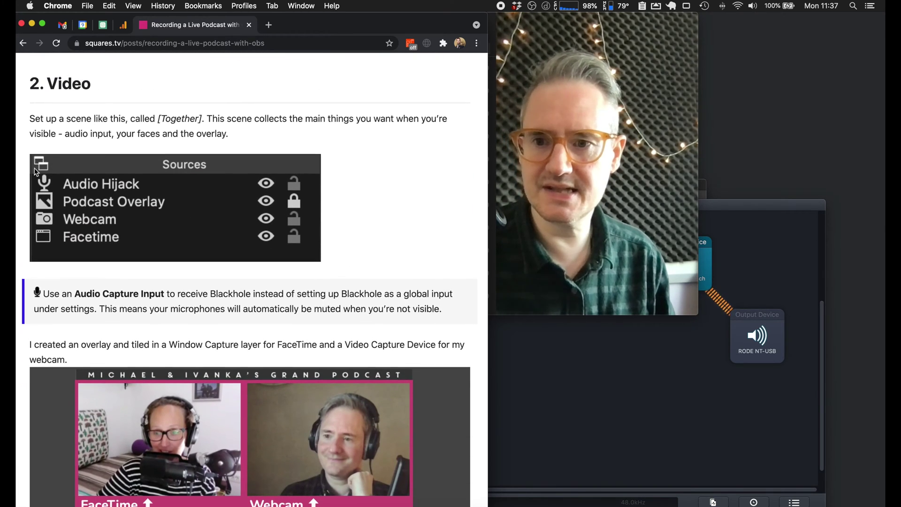
pyautogui.scroll(-10, 367, 312)
pyautogui.scroll(-20, 321, 347)
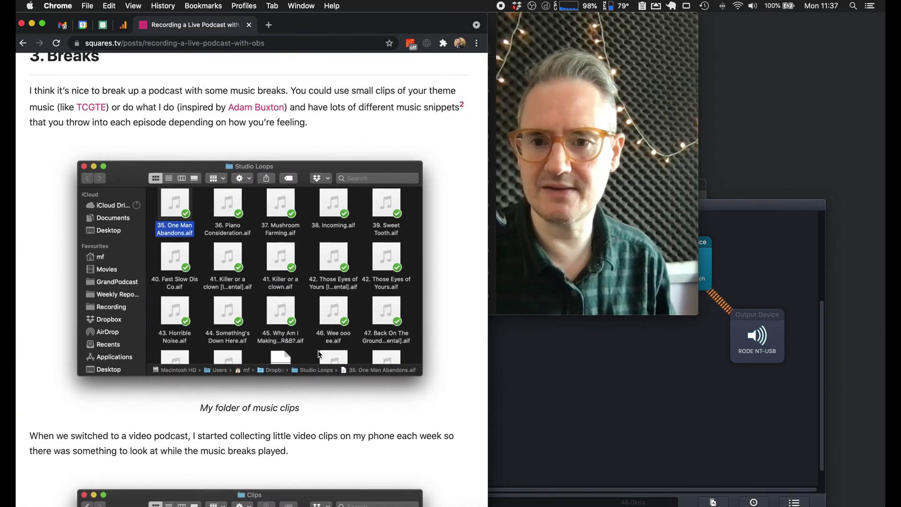
pyautogui.scroll(-20, 317, 350)
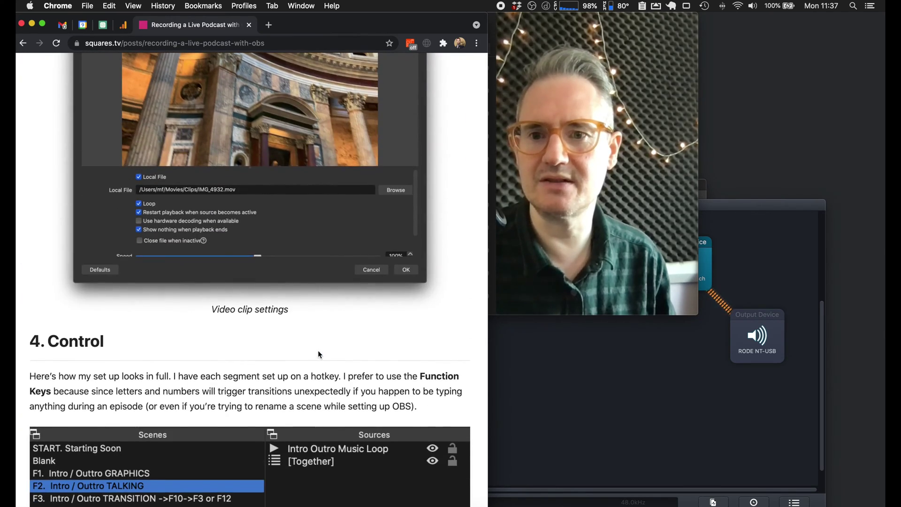
pyautogui.scroll(-8, 335, 299)
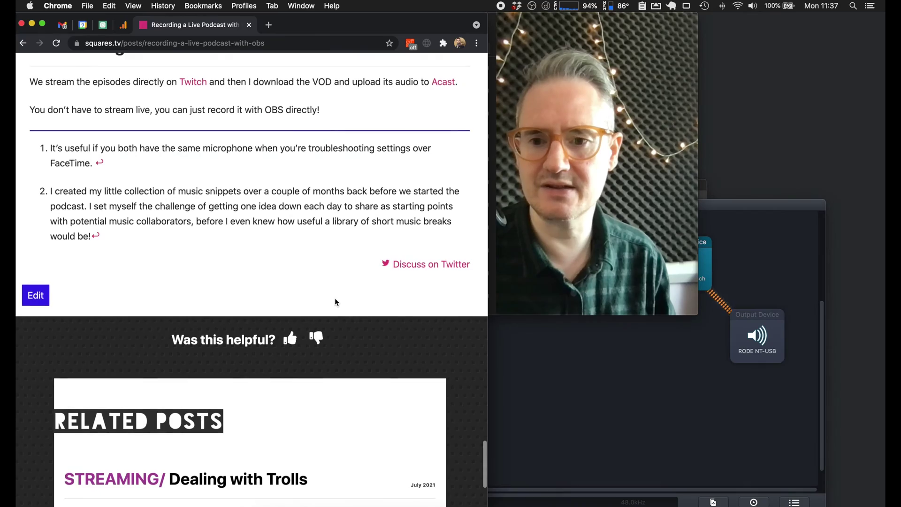
pyautogui.scroll(20, 335, 300)
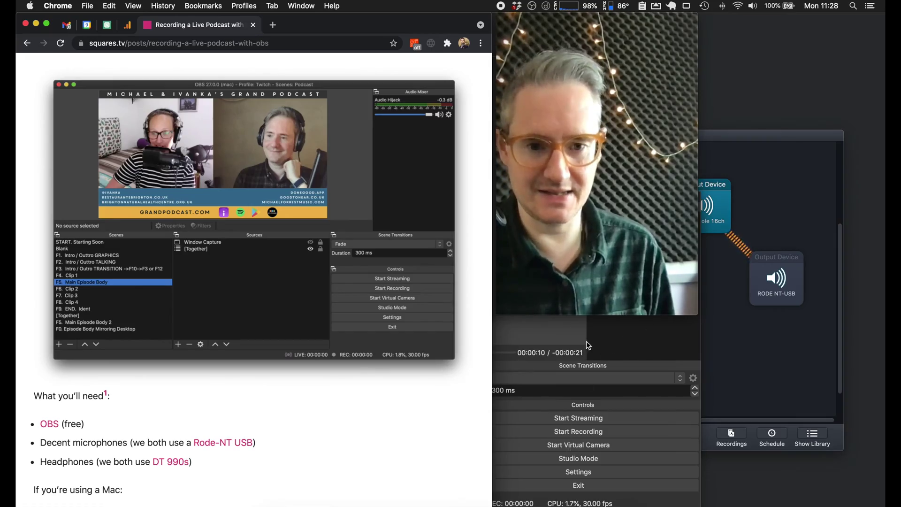
pyautogui.click(567, 328)
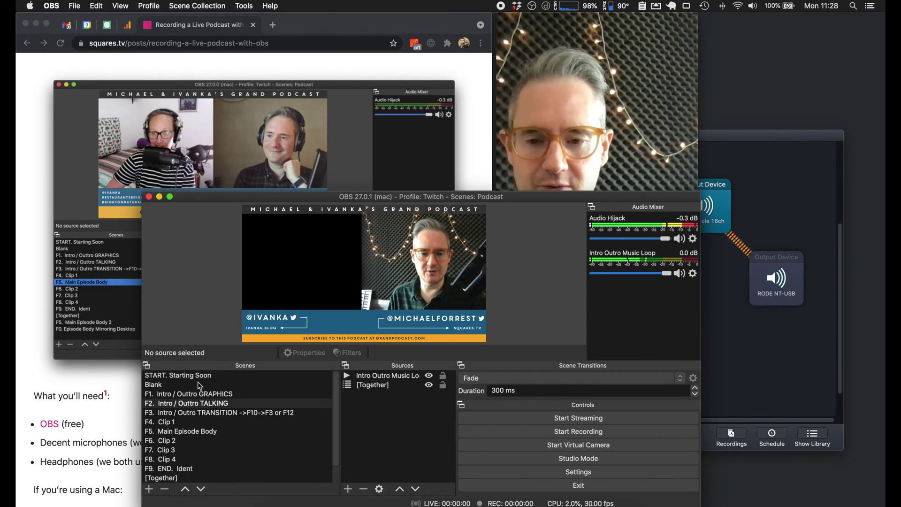
# Cycle through the intro scenes, F5 Main Episode Body, F1 Intro / Outtro GRAPHICS, then Blank.
pyautogui.press('Up')
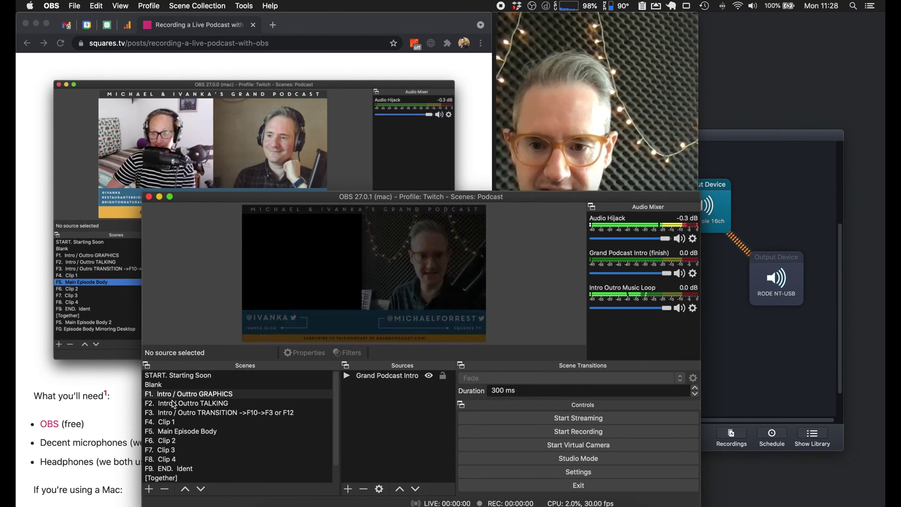
pyautogui.press('Down')
pyautogui.press('Down')
pyautogui.press('Down')
pyautogui.press('Down')
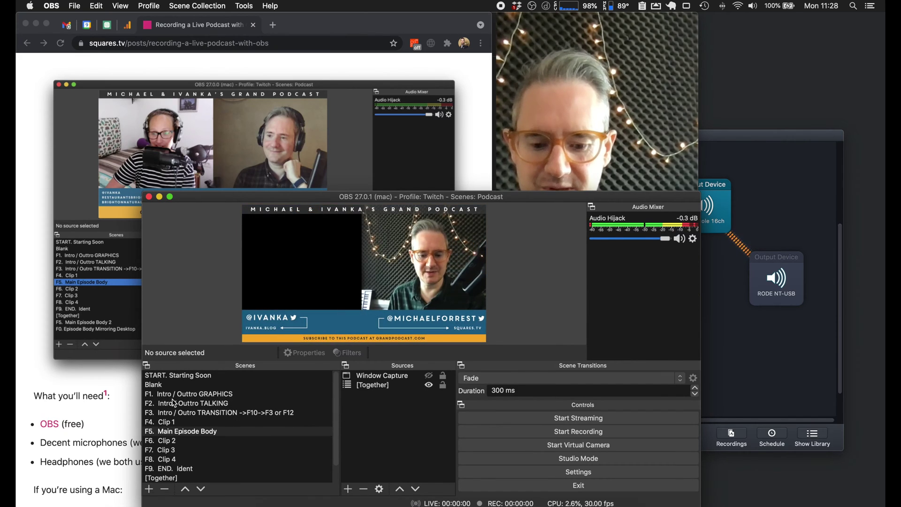
pyautogui.press('F1')
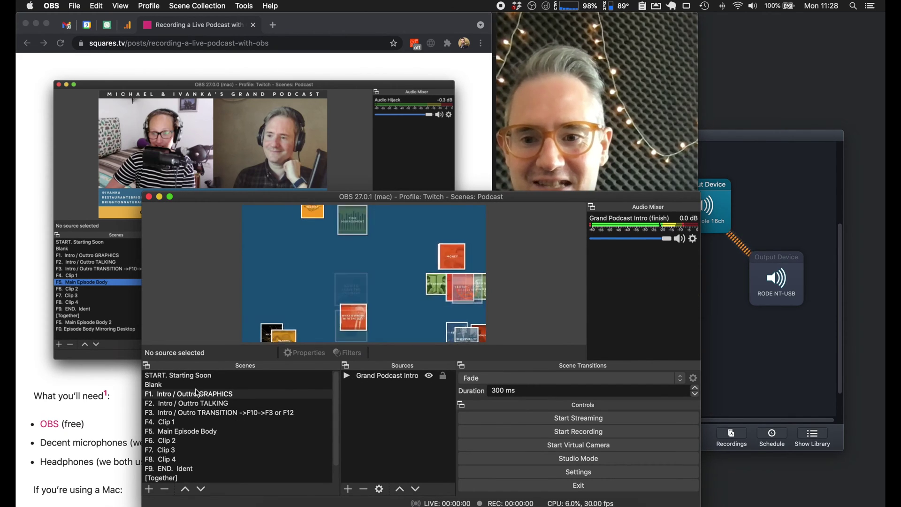
pyautogui.press('Up')
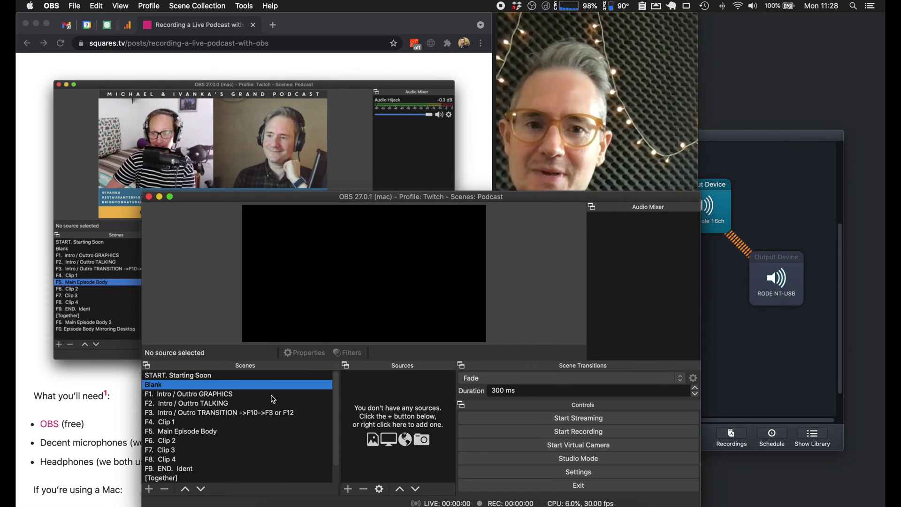
# Bring up the FaceTime window, then the Podcast Live audio session.
pyautogui.click(482, 158)
pyautogui.click(550, 36)
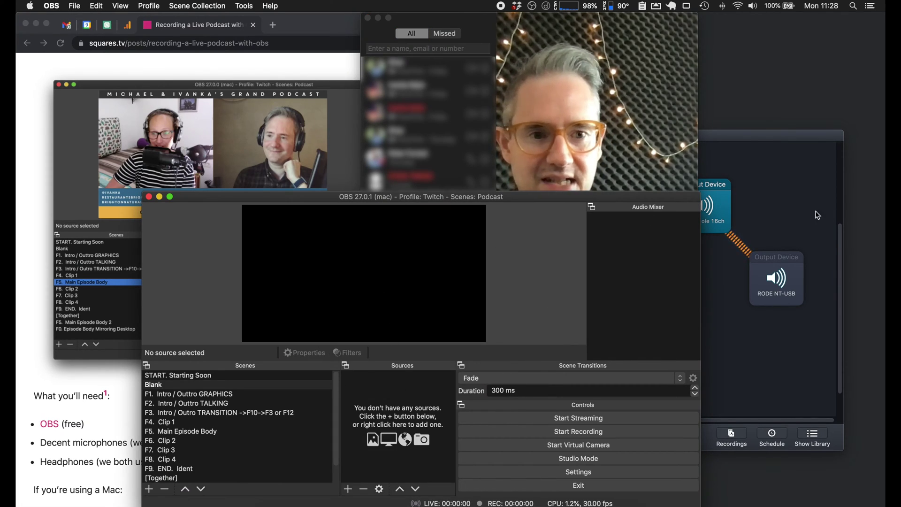
pyautogui.click(818, 215)
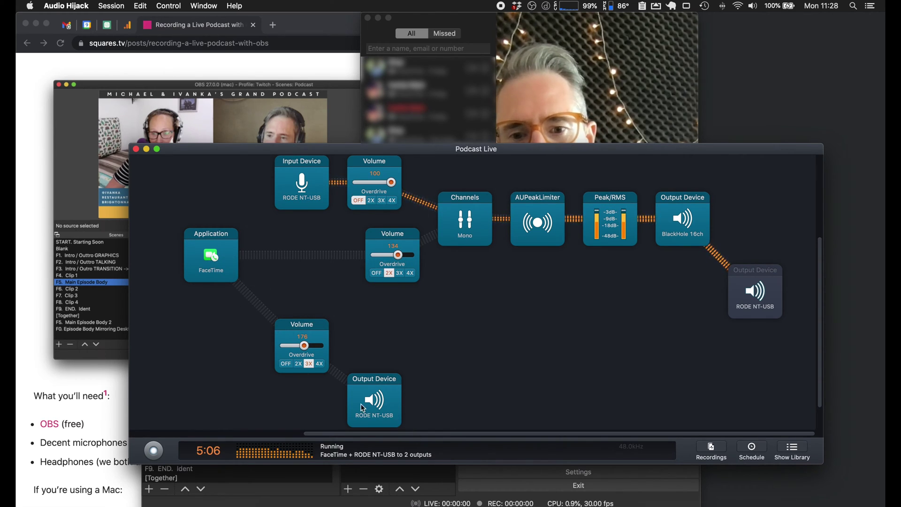
# Review the Podcast Live routing and FaceTime call, then return to the OBS window.
pyautogui.scroll(-2, 343, 346)
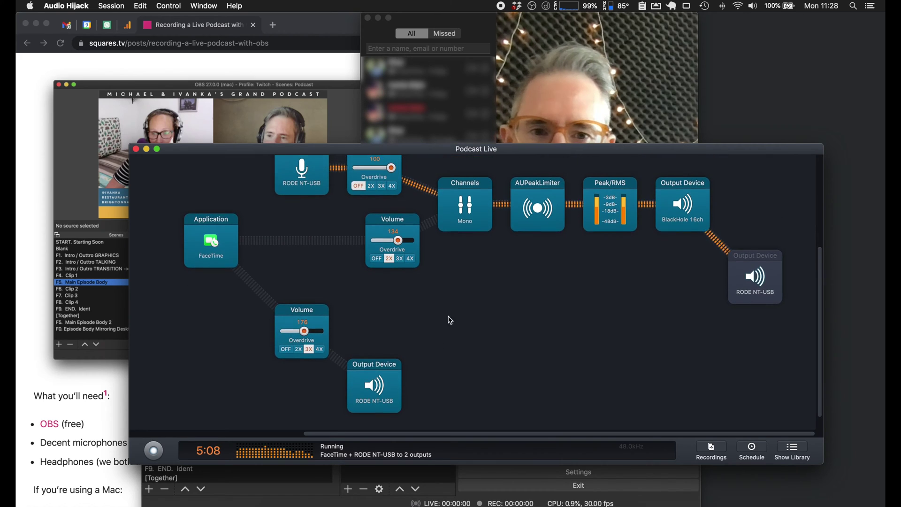
pyautogui.click(591, 114)
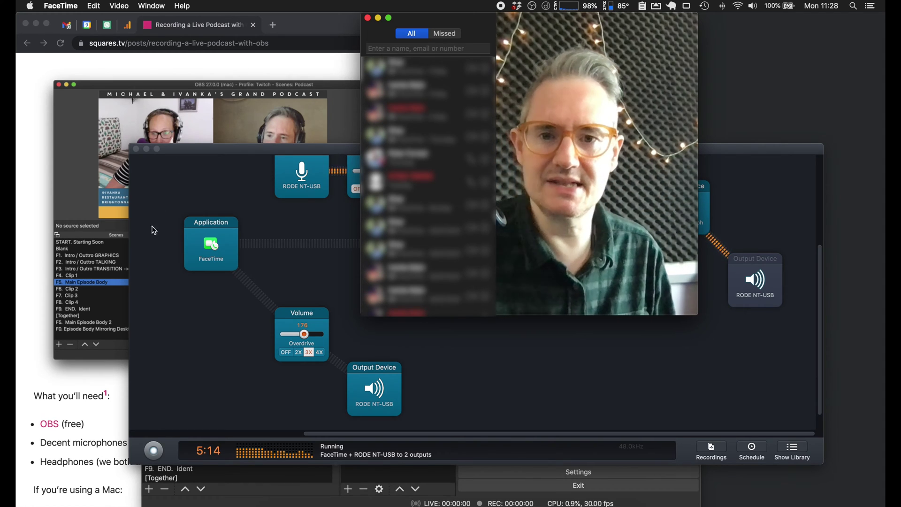
pyautogui.press('super+Tab')
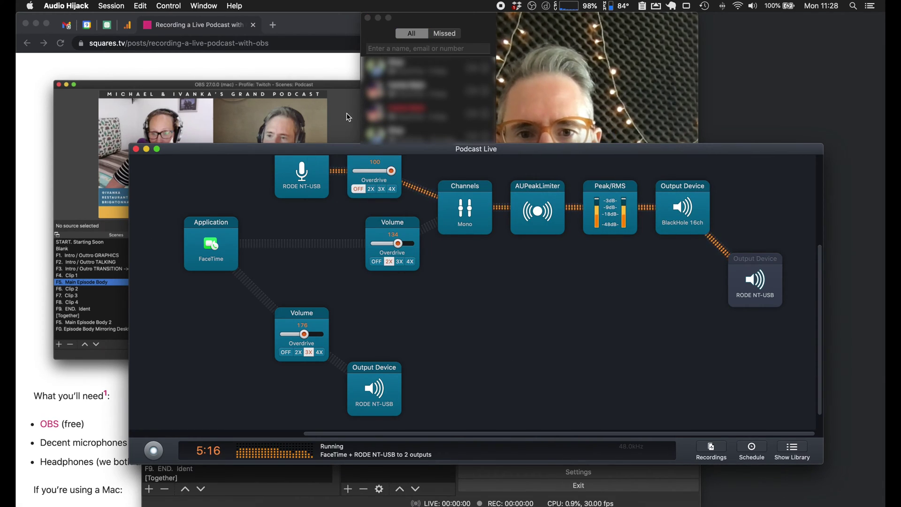
pyautogui.click(332, 503)
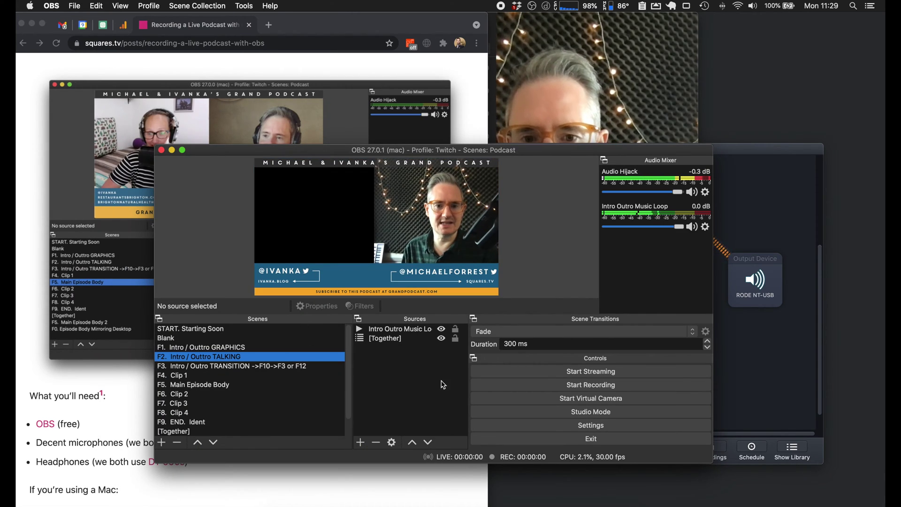
# Switch to the [Together] scene and nudge the webcam feed slightly left.
pyautogui.click(177, 432)
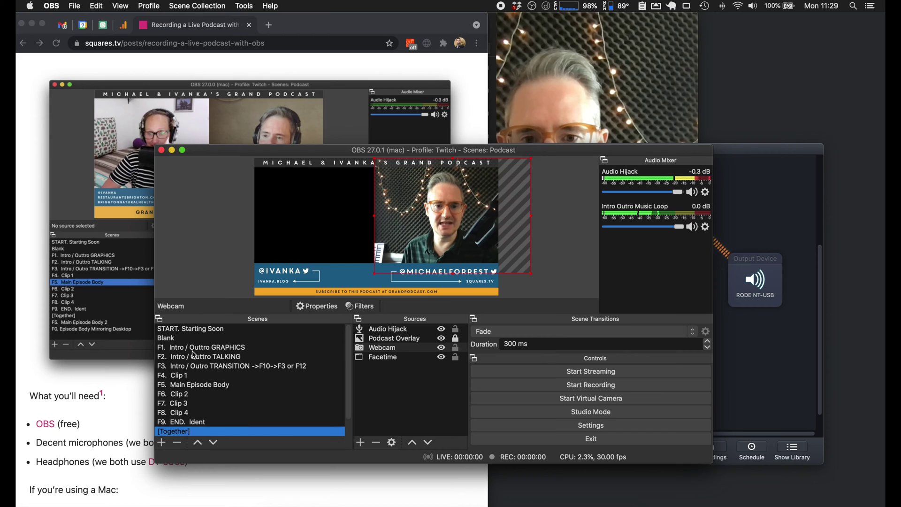
pyautogui.moveTo(440, 236); pyautogui.dragTo(436, 232)
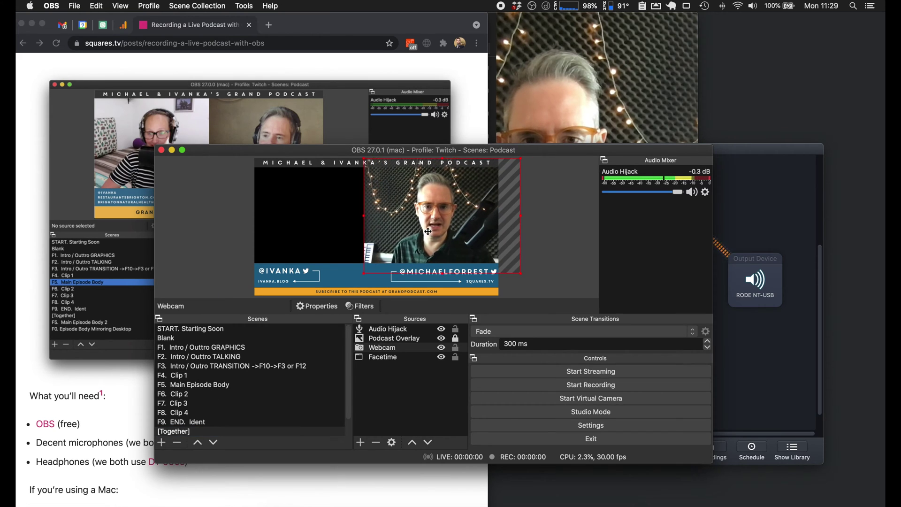
pyautogui.click(438, 288)
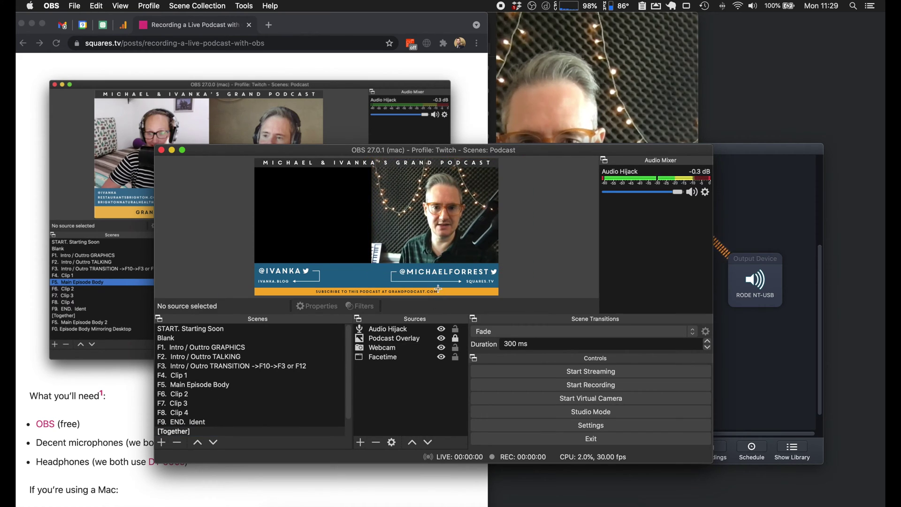
# Inspect the Facetime source's properties, then select the Webcam and Audio Hijack sources.
pyautogui.doubleClick(383, 358)
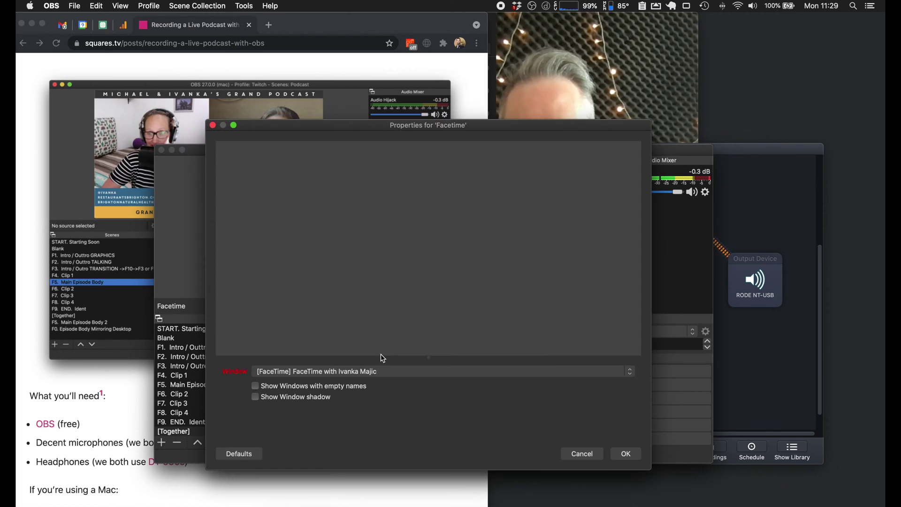
pyautogui.click(581, 454)
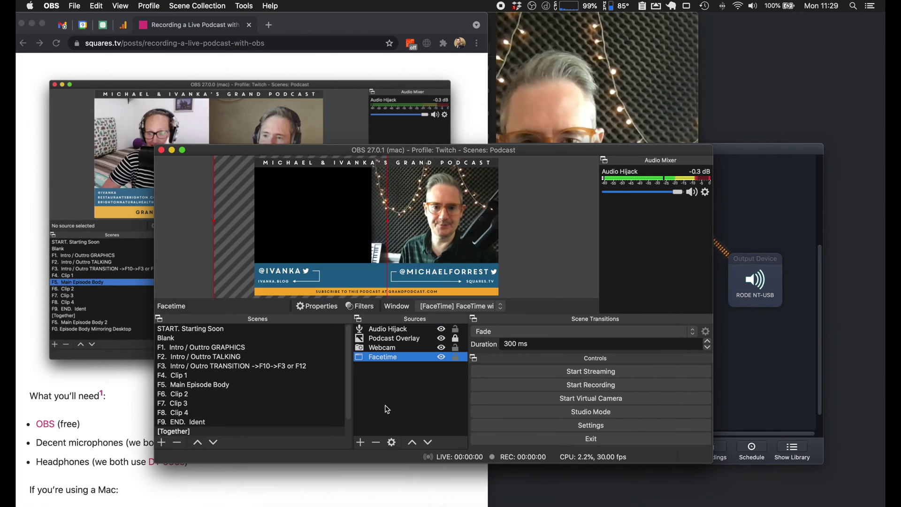
pyautogui.click(391, 351)
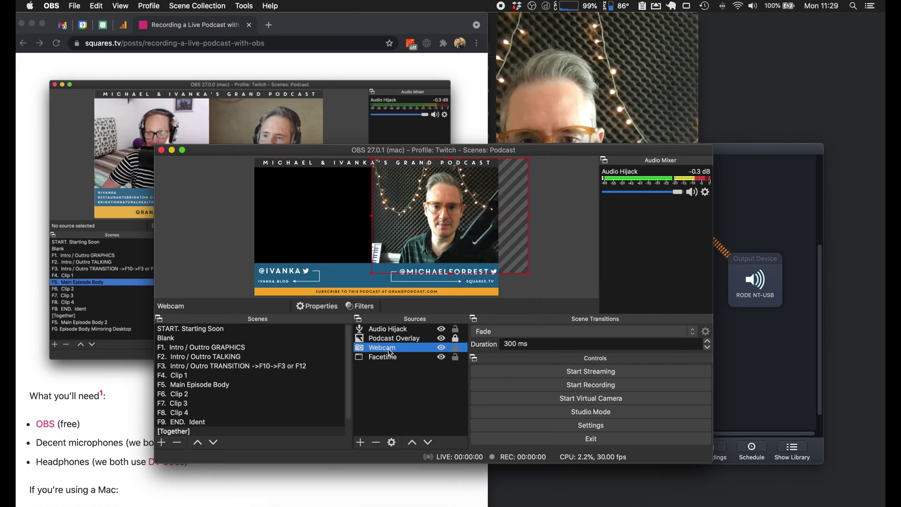
pyautogui.click(404, 329)
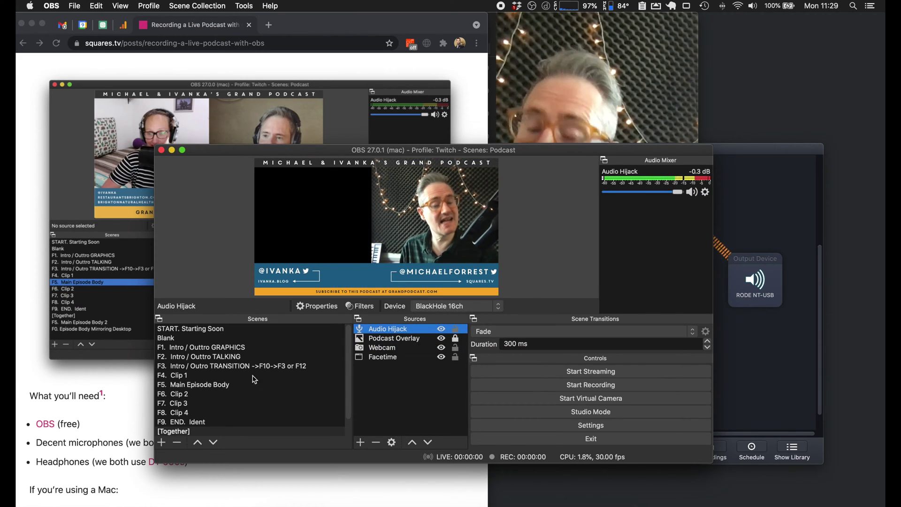
pyautogui.moveTo(539, 151)
pyautogui.mouseDown()
pyautogui.moveTo(533, 186)
pyautogui.moveTo(540, 161)
pyautogui.mouseUp()
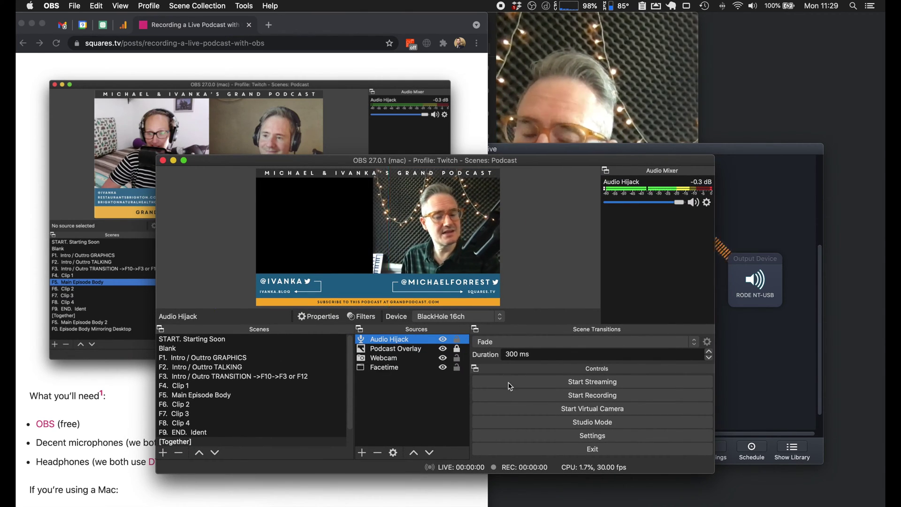
# Check the Audio settings page, then confirm the Audio Hijack source's device is BlackHole 16ch.
pyautogui.click(589, 436)
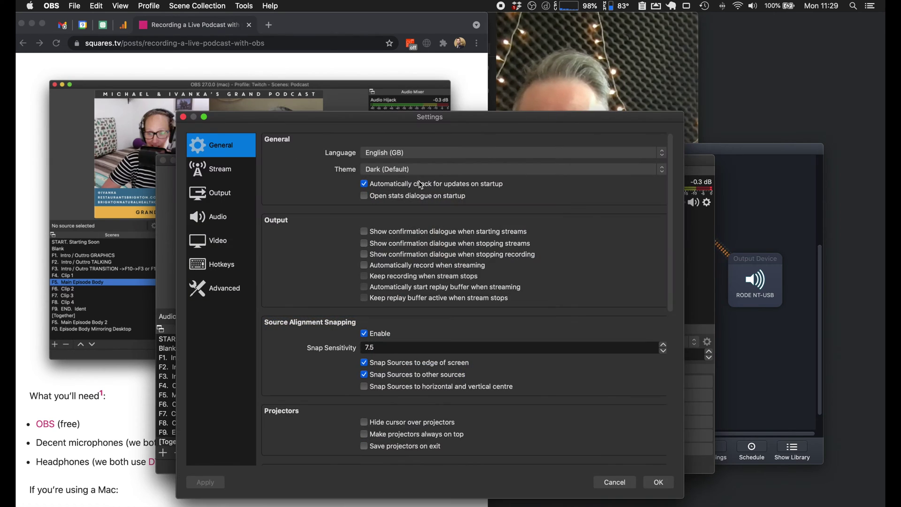
pyautogui.click(216, 217)
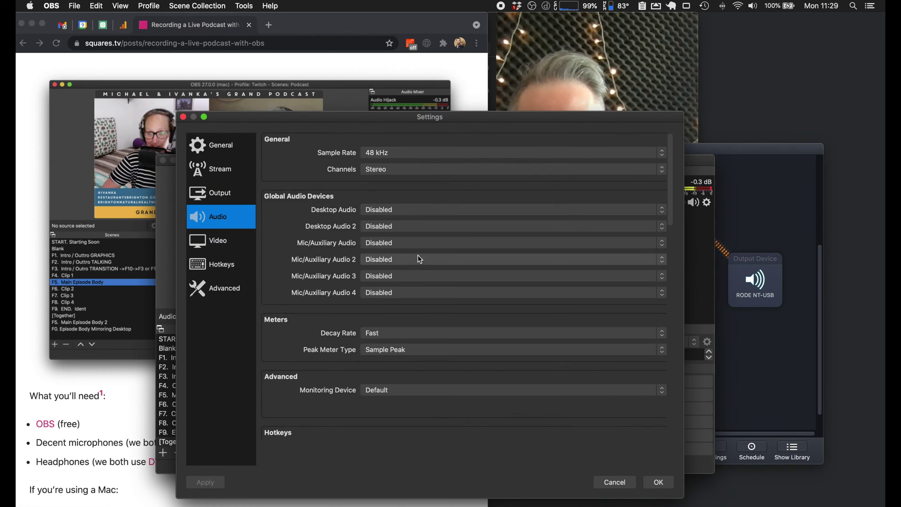
pyautogui.click(615, 482)
pyautogui.doubleClick(382, 340)
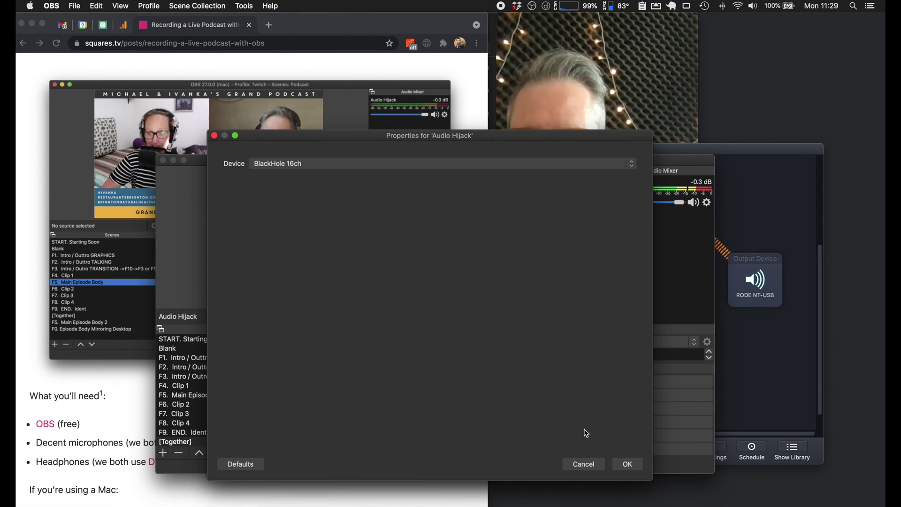
pyautogui.click(584, 465)
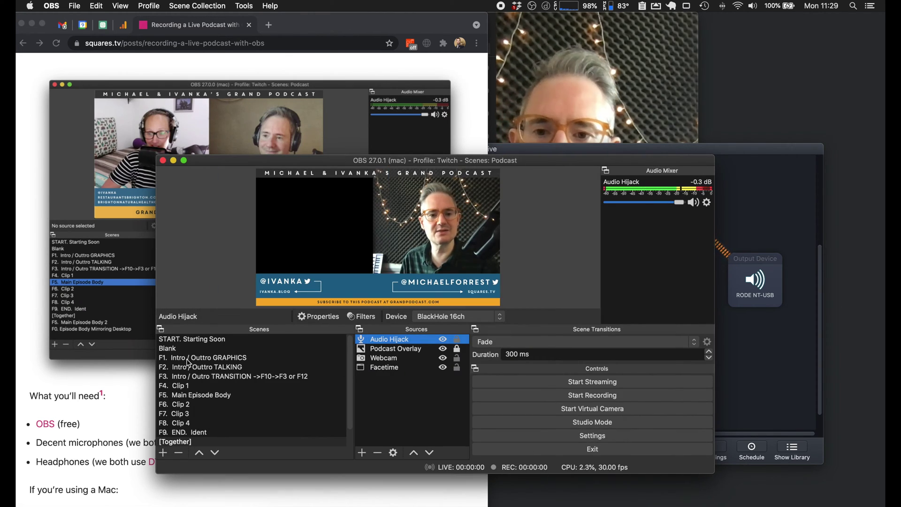
# Trigger the F1 intro graphics and F2 talking intro scenes with their hotkeys.
pyautogui.press('F1')
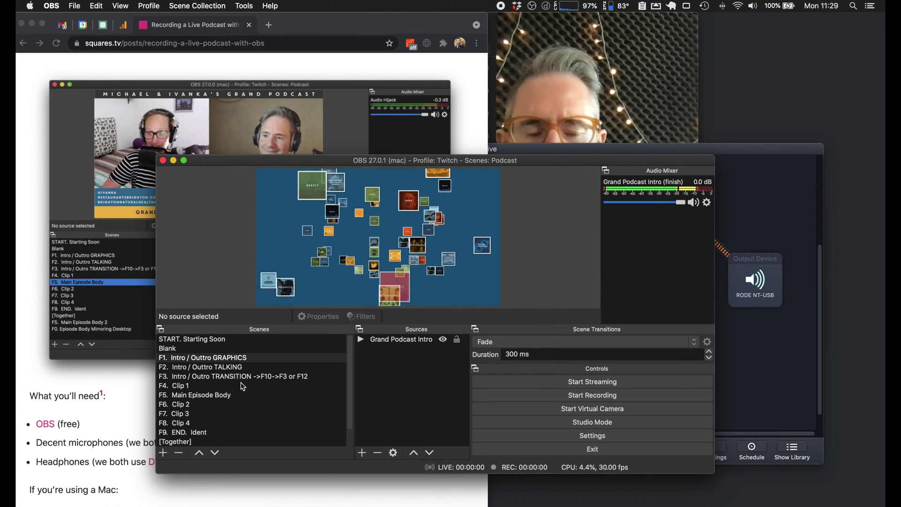
pyautogui.press('F2')
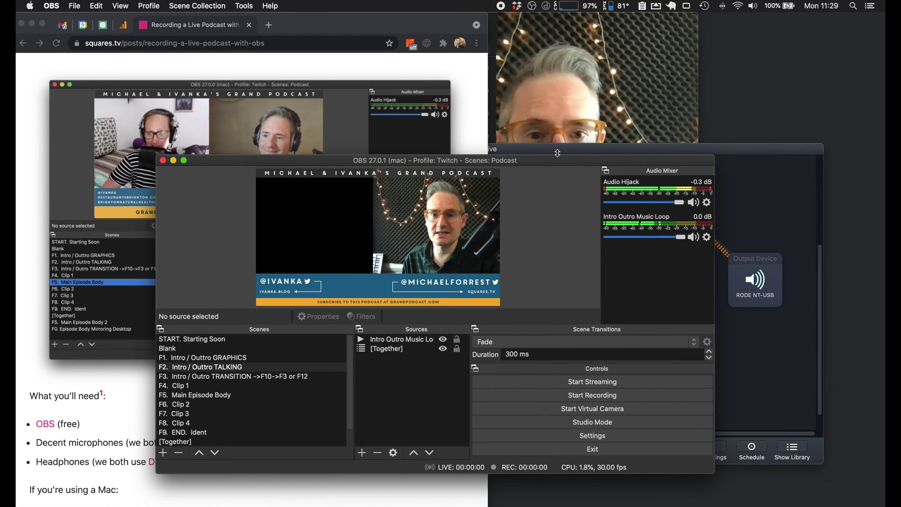
pyautogui.click(497, 149)
pyautogui.moveTo(473, 165); pyautogui.dragTo(470, 188)
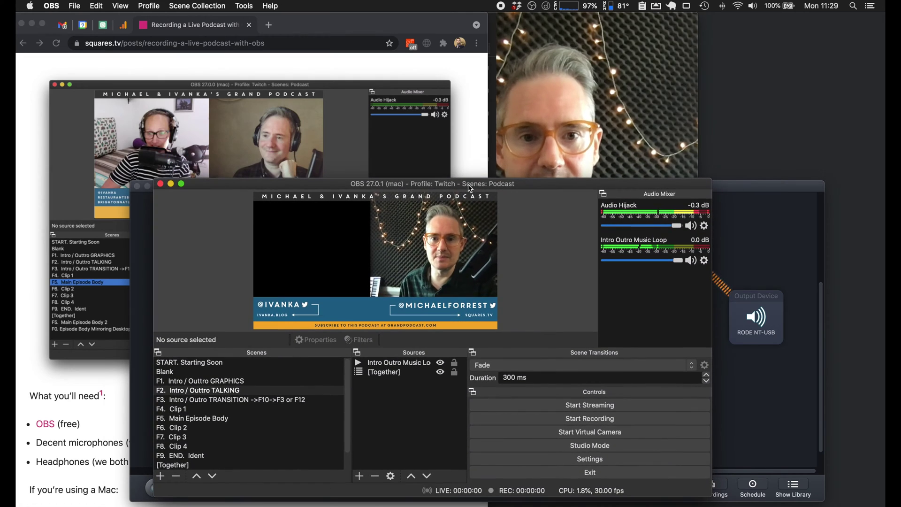
# Select the F1 and F2 scenes from the Scenes list, then switch to Finder.
pyautogui.click(184, 381)
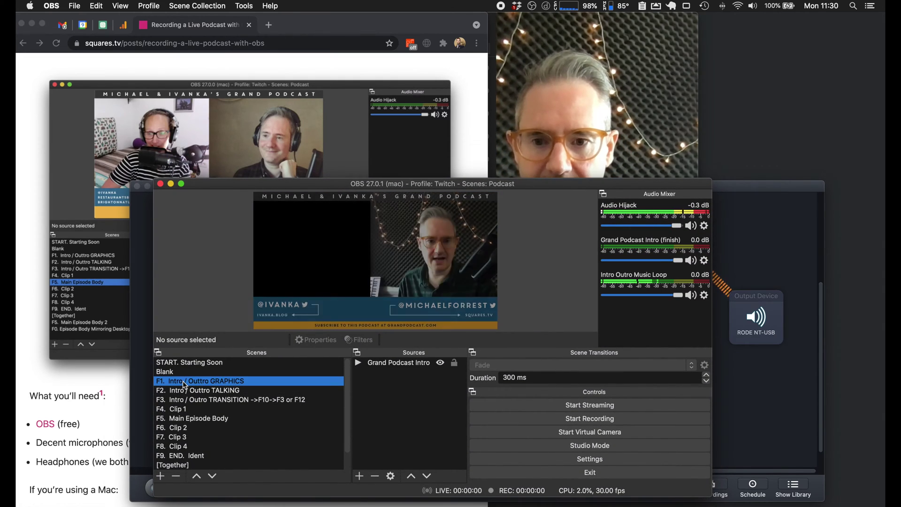
pyautogui.click(203, 391)
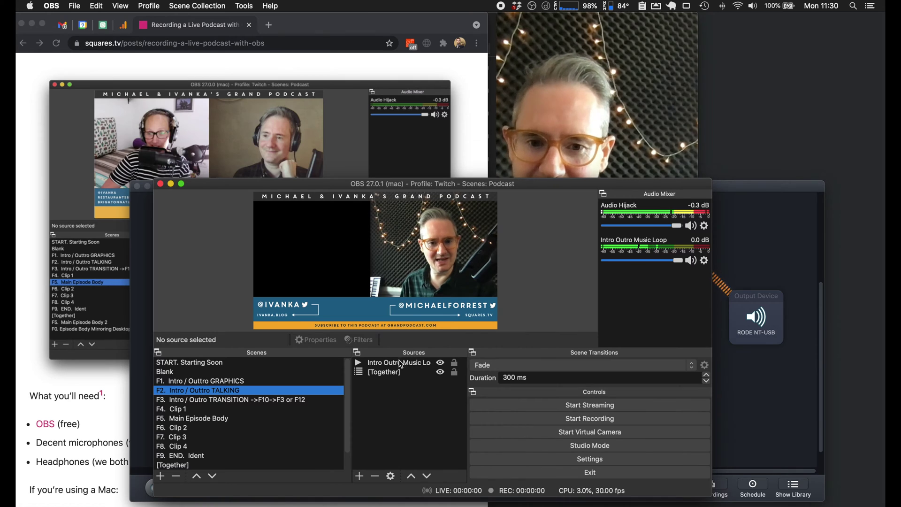
pyautogui.press('super+Tab')
pyautogui.press('super+Tab')
pyautogui.press('super+Tab')
pyautogui.press('super+Tab')
pyautogui.press('super+Tab')
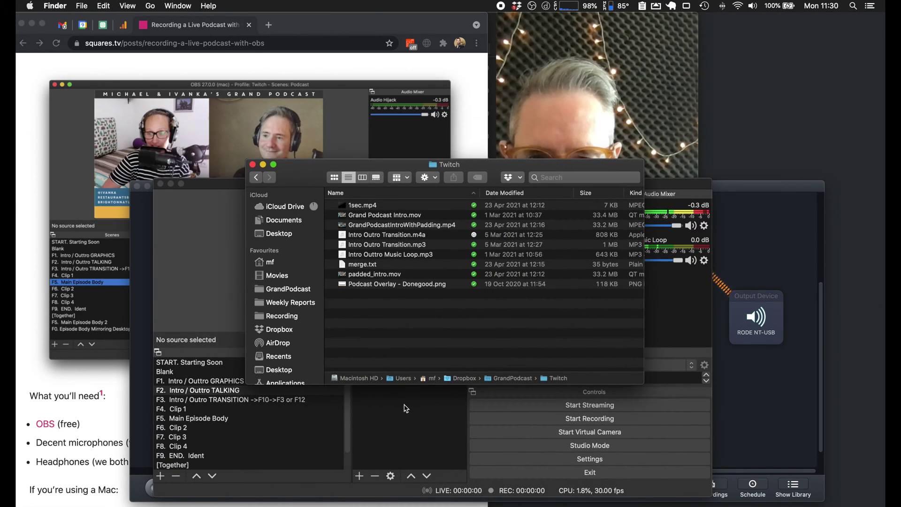
# Quick Look preview Grand Podcast Intro.mov from the Twitch folder.
pyautogui.click(222, 463)
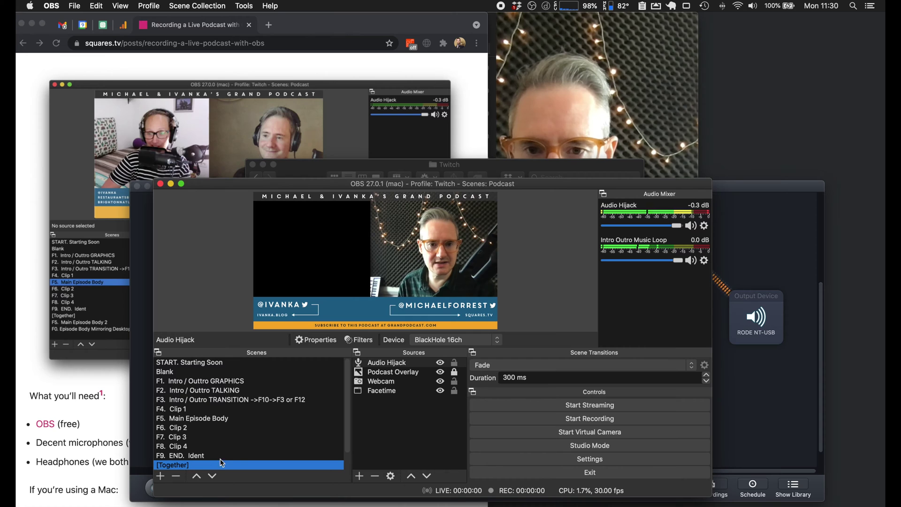
pyautogui.press('super+Tab')
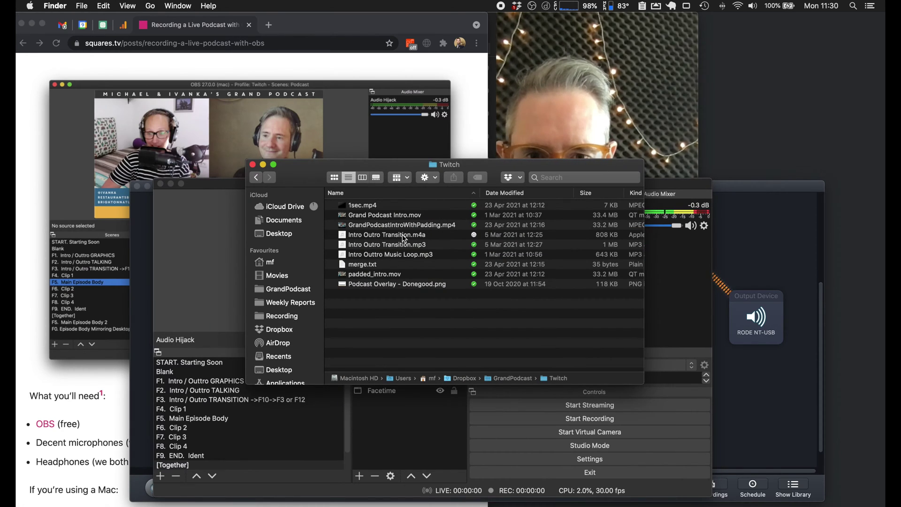
pyautogui.click(403, 215)
pyautogui.press('space')
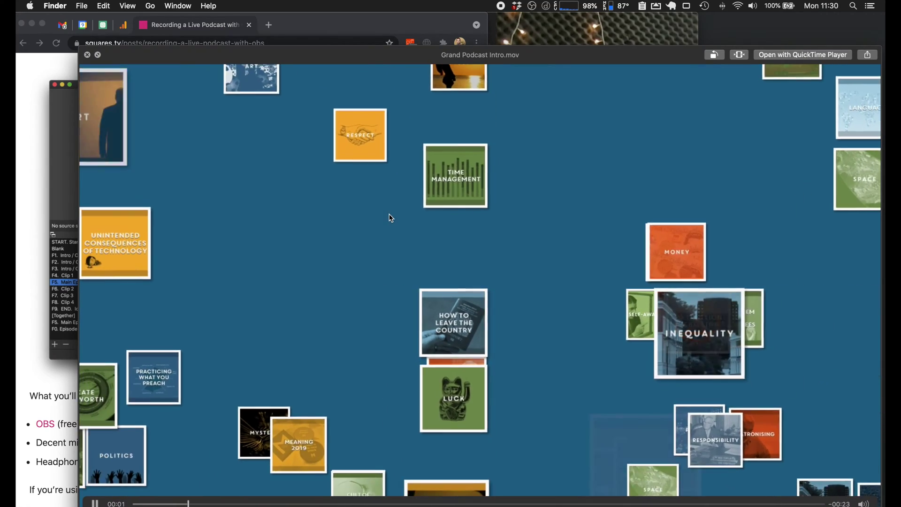
pyautogui.moveTo(391, 217); pyautogui.dragTo(379, 193)
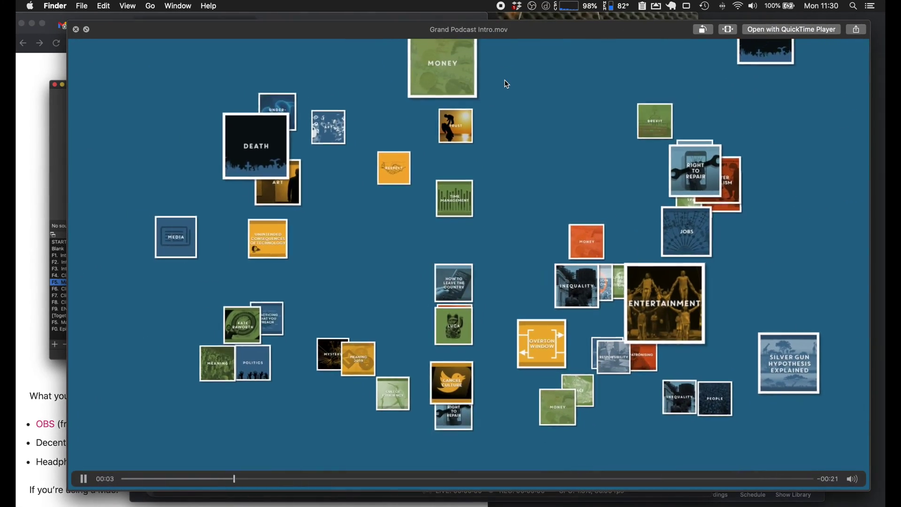
pyautogui.press('space')
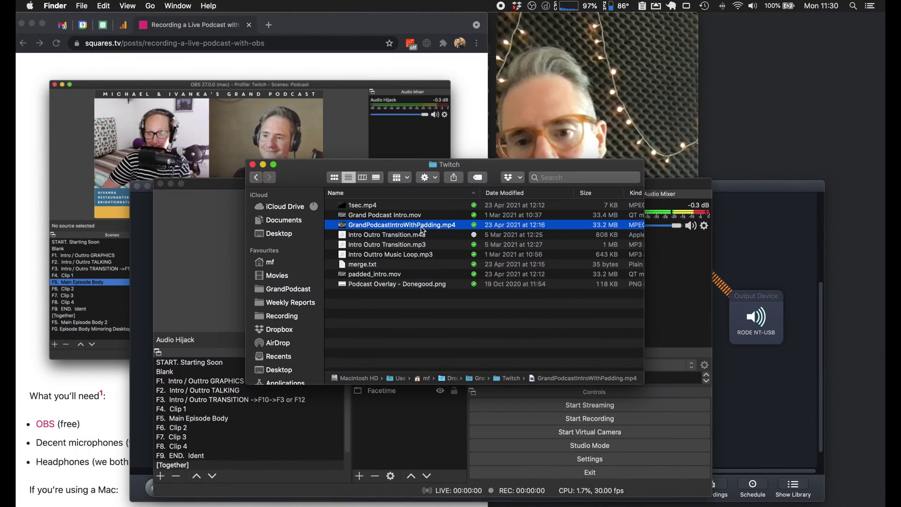
# Quick Look preview the Intro Outtro Music Loop.mp3 audio.
pyautogui.click(417, 255)
pyautogui.press('space')
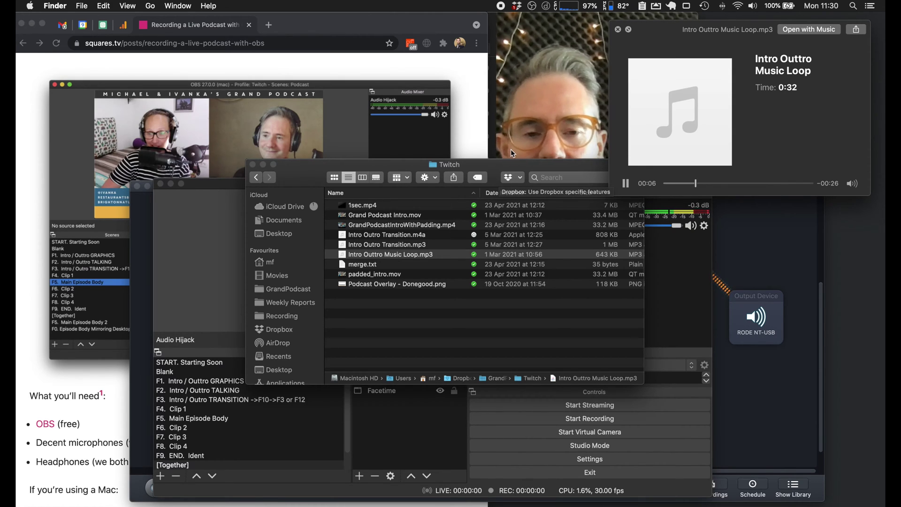
pyautogui.press('space')
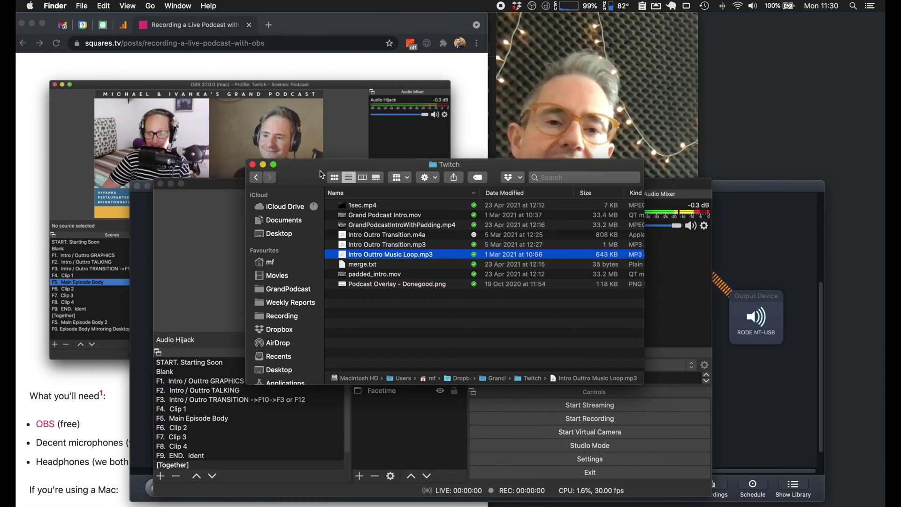
# Go from the F2 talking intro through the F3 transition scene, finishing with F10.
pyautogui.click(537, 197)
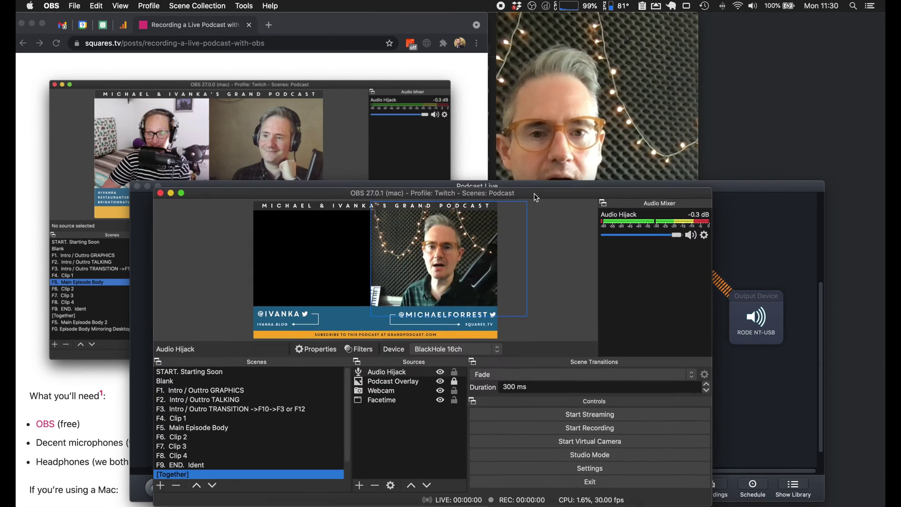
pyautogui.moveTo(536, 198); pyautogui.dragTo(530, 188)
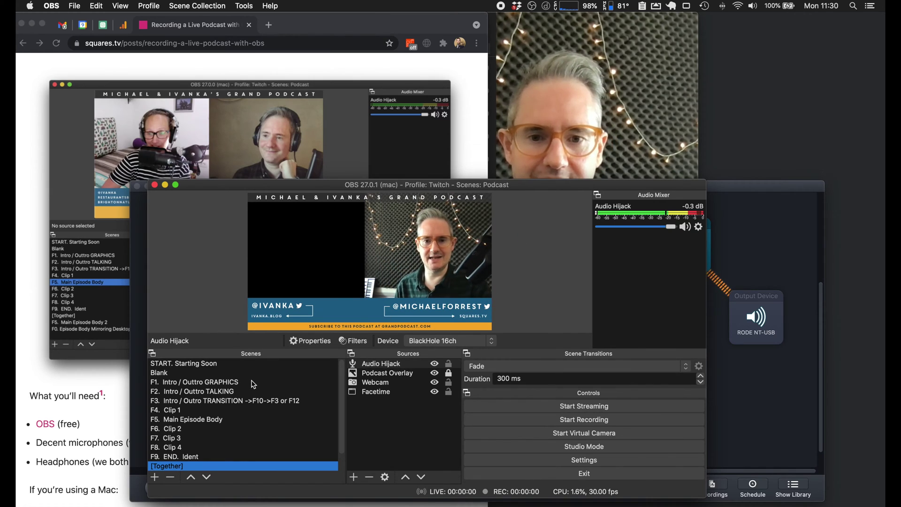
pyautogui.press('F2')
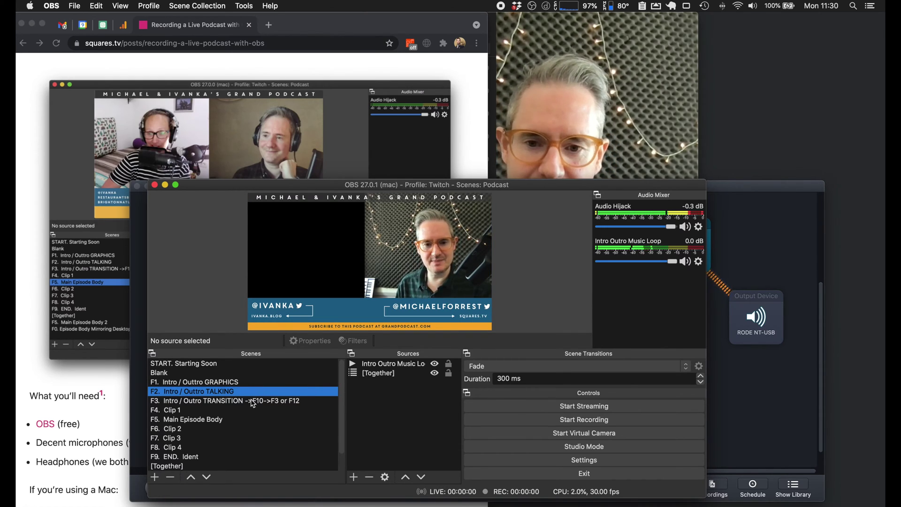
pyautogui.click(271, 405)
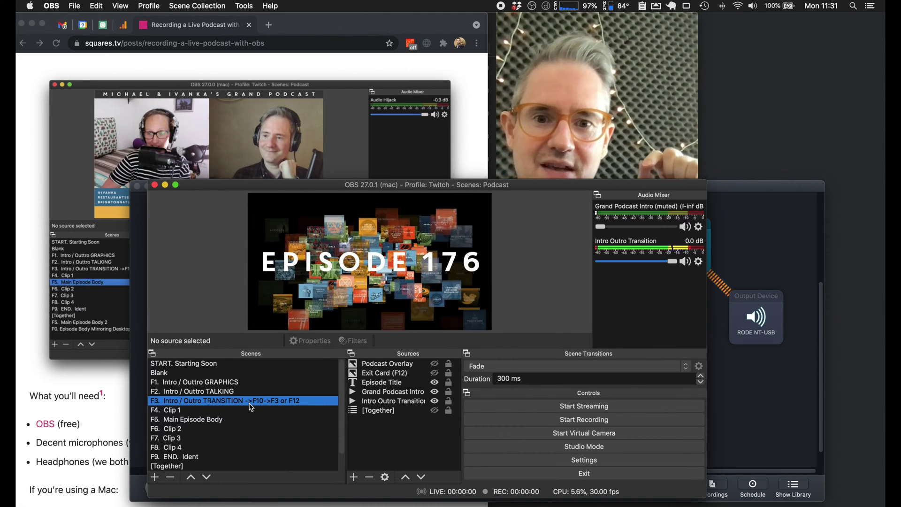
pyautogui.press('F10')
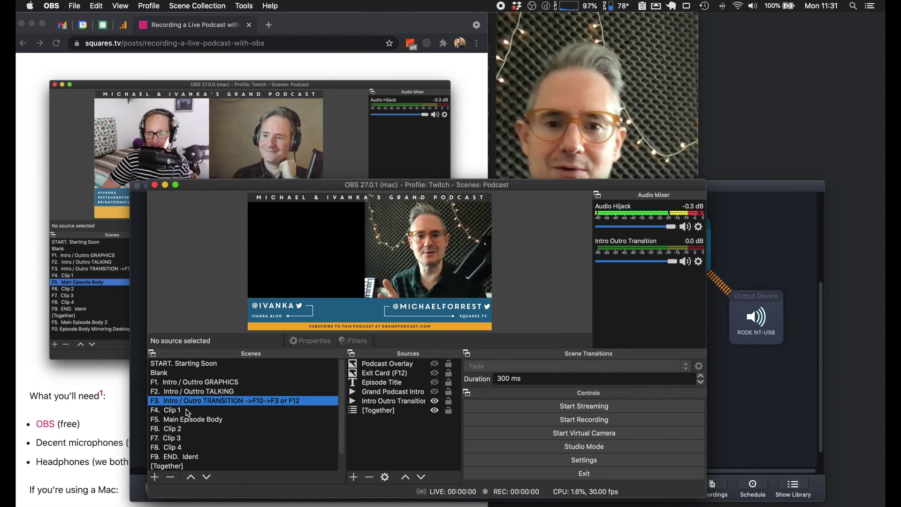
# Cycle through F4 Clip 1, F6 Clip 2, F5 Main Episode Body and F7 Clip 3.
pyautogui.click(188, 410)
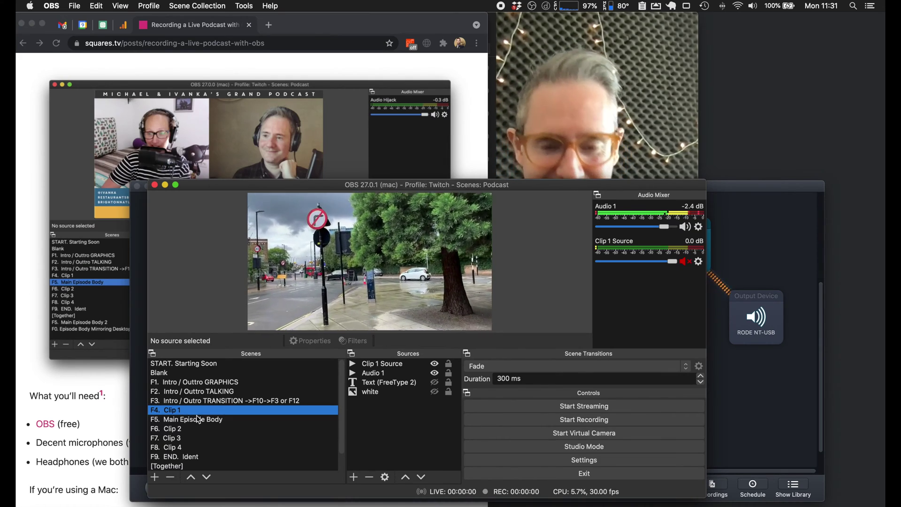
pyautogui.press('F6')
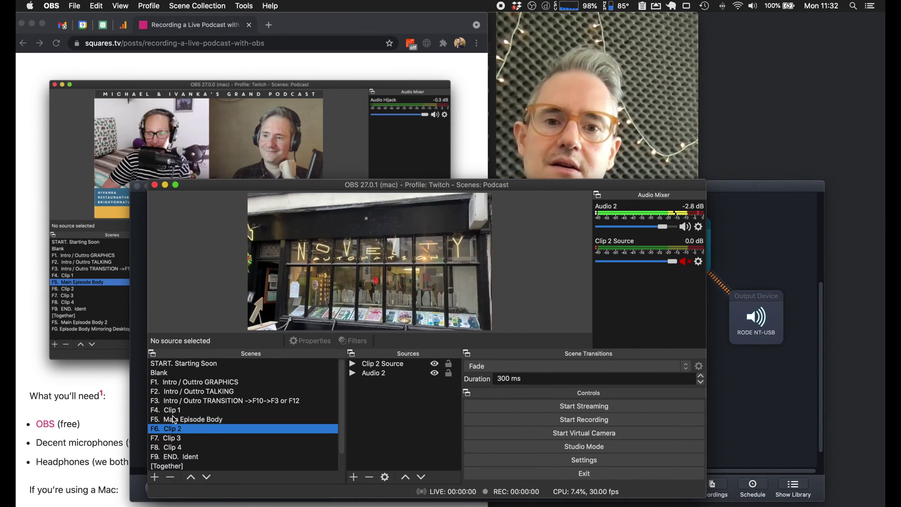
pyautogui.click(174, 419)
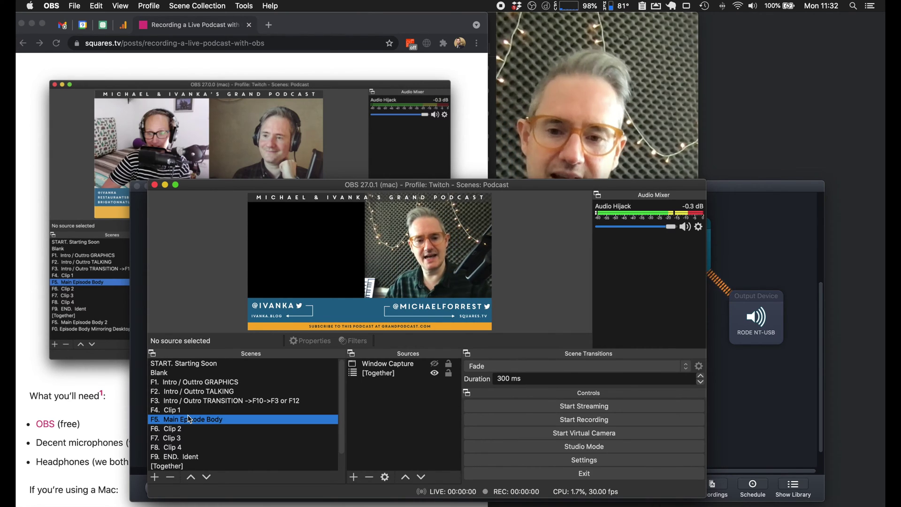
pyautogui.click(184, 438)
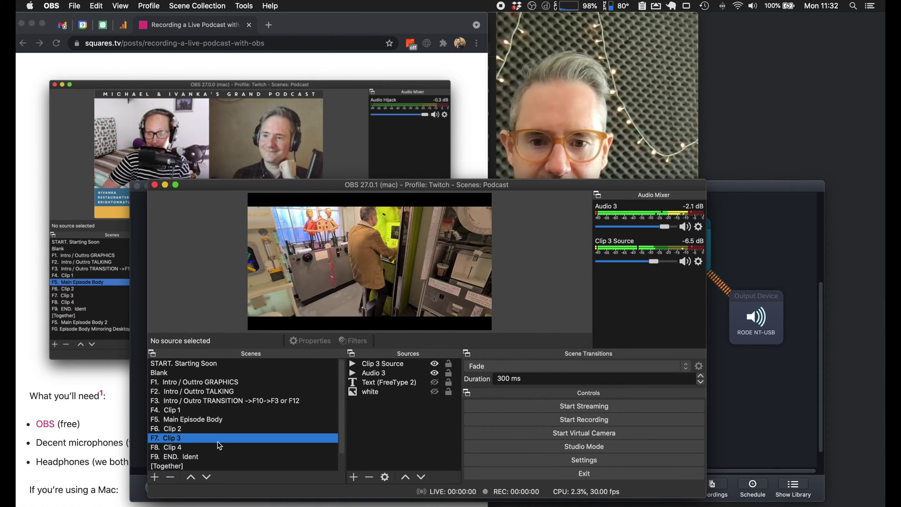
# Enlarge Clip 3 Source past the frame edges, then return to F5 Main Episode Body.
pyautogui.click(375, 364)
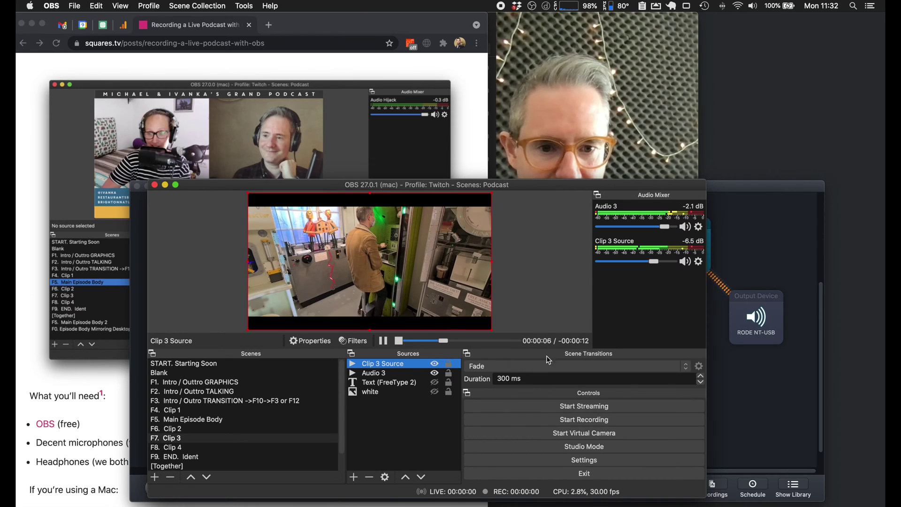
pyautogui.moveTo(492, 331); pyautogui.dragTo(551, 366)
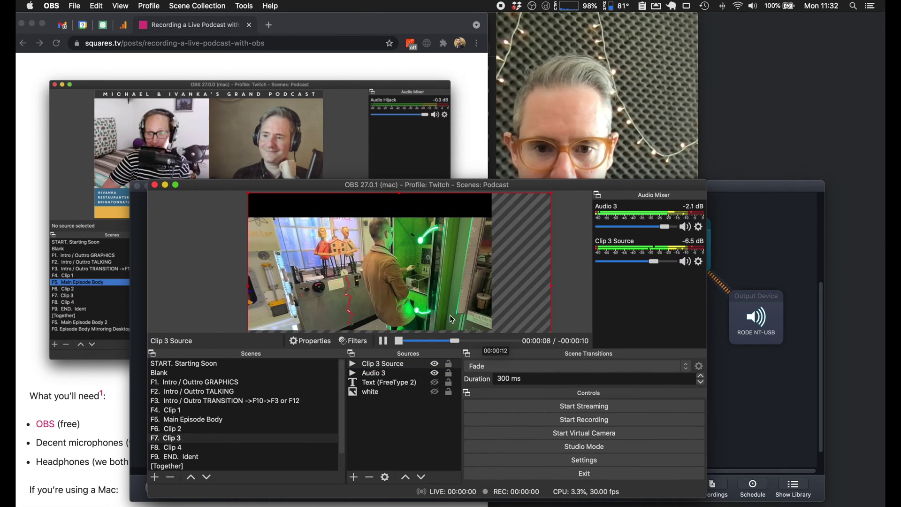
pyautogui.moveTo(450, 315); pyautogui.dragTo(416, 286)
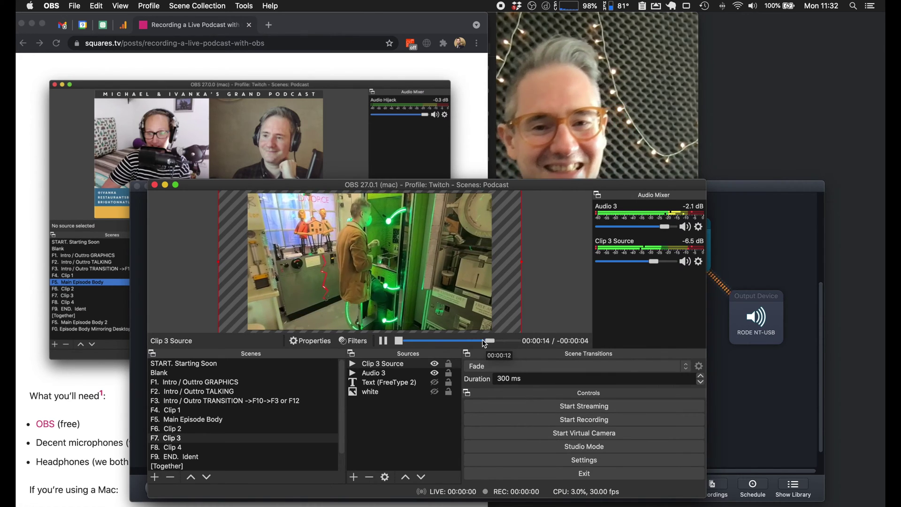
pyautogui.click(223, 419)
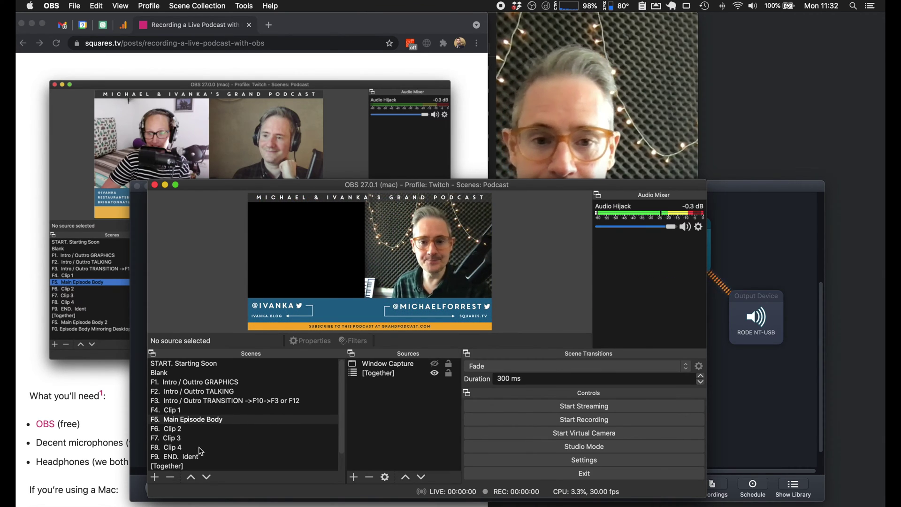
pyautogui.press('super+Tab')
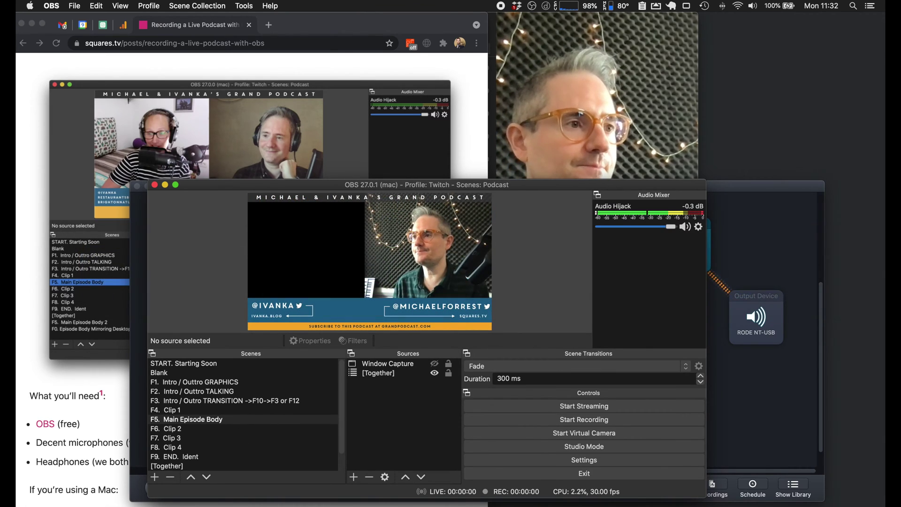
pyautogui.press('super+Tab')
# Raise the Clips window and preview the top clips, including IMG_5374 and the IMG_5518 canal-boat clip.
pyautogui.moveTo(458, 289); pyautogui.dragTo(451, 224)
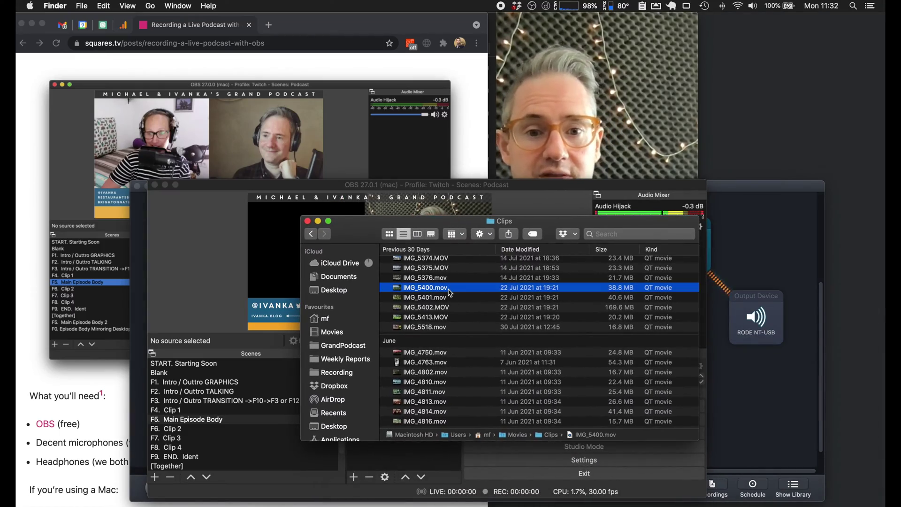
pyautogui.press('space')
pyautogui.press('Up')
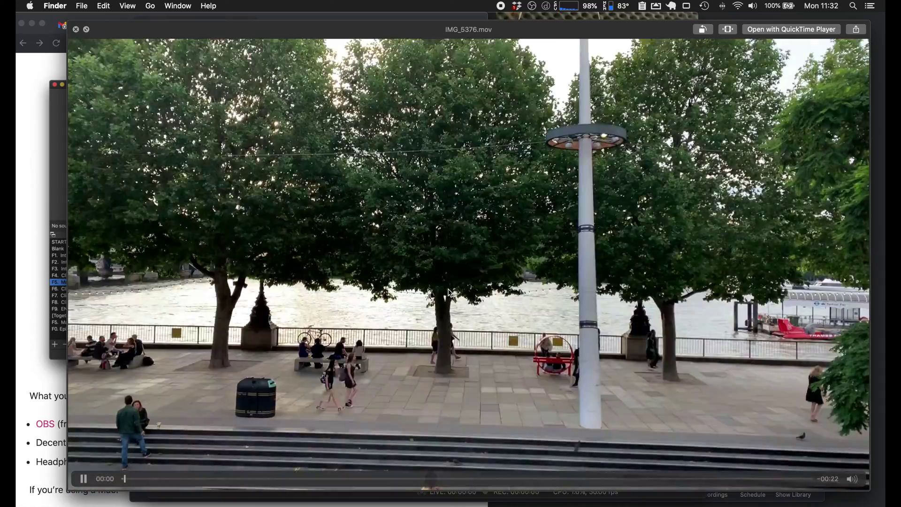
pyautogui.press('Up')
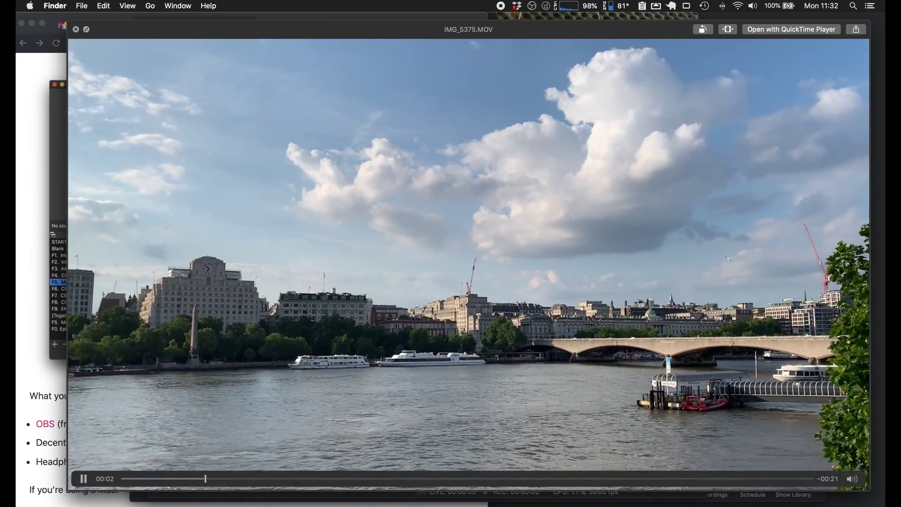
pyautogui.press('Up')
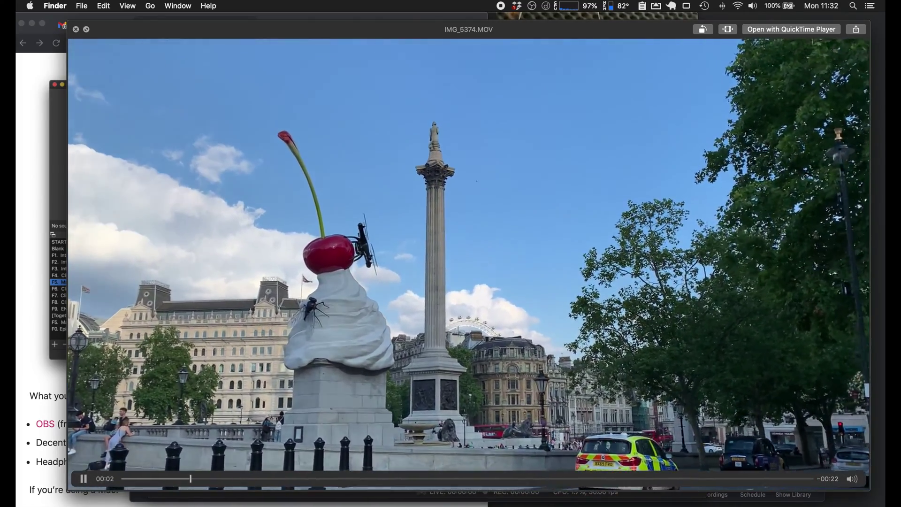
pyautogui.press('space')
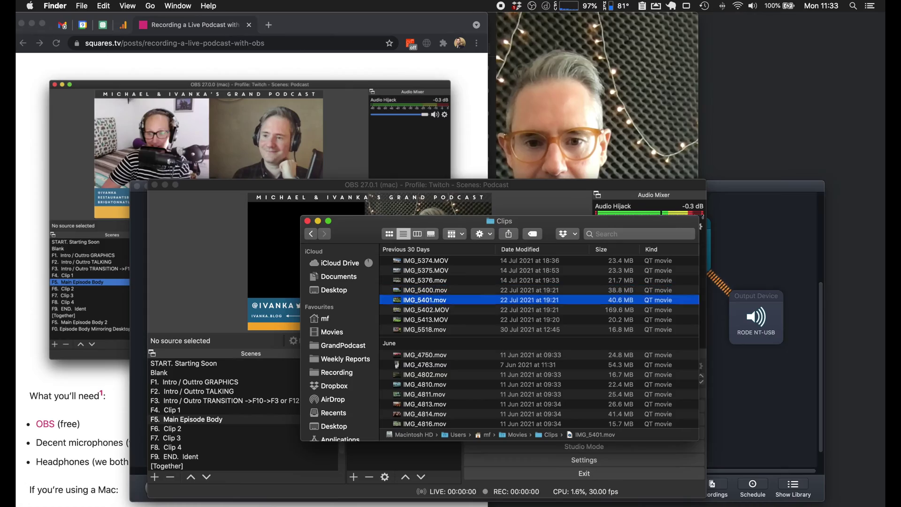
pyautogui.press('Down')
pyautogui.press('Down')
pyautogui.press('Down')
pyautogui.press('space')
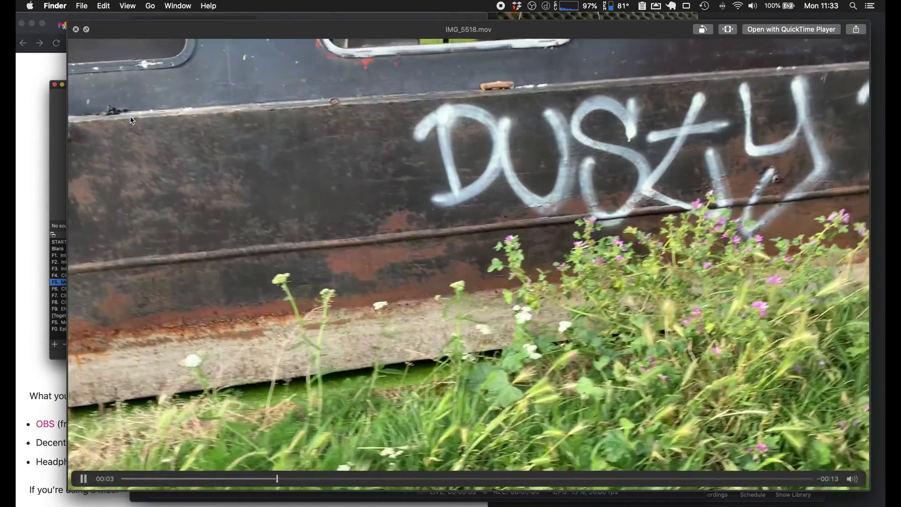
pyautogui.moveTo(277, 479); pyautogui.dragTo(791, 479)
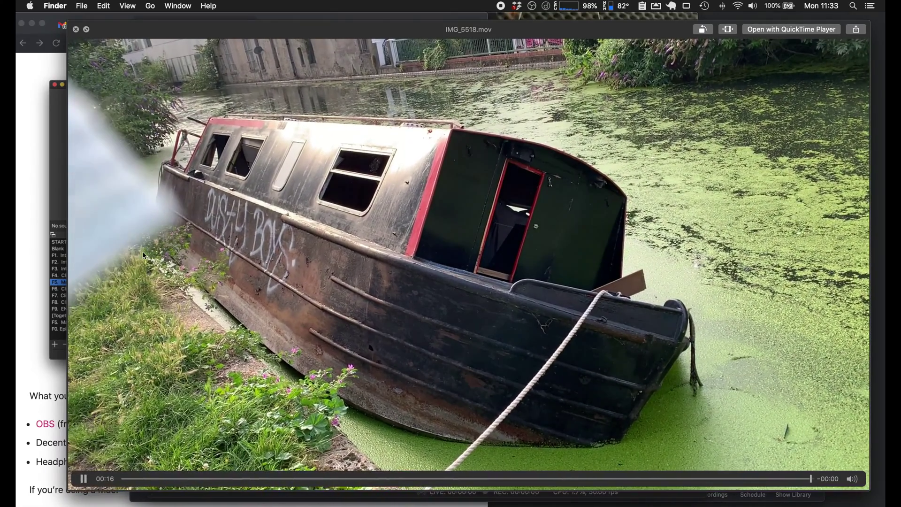
pyautogui.press('space')
# Preview clips IMG_4763, IMG_4750, IMG_4811, IMG_4907 and IMG_4908.
pyautogui.press('Down')
pyautogui.press('Down')
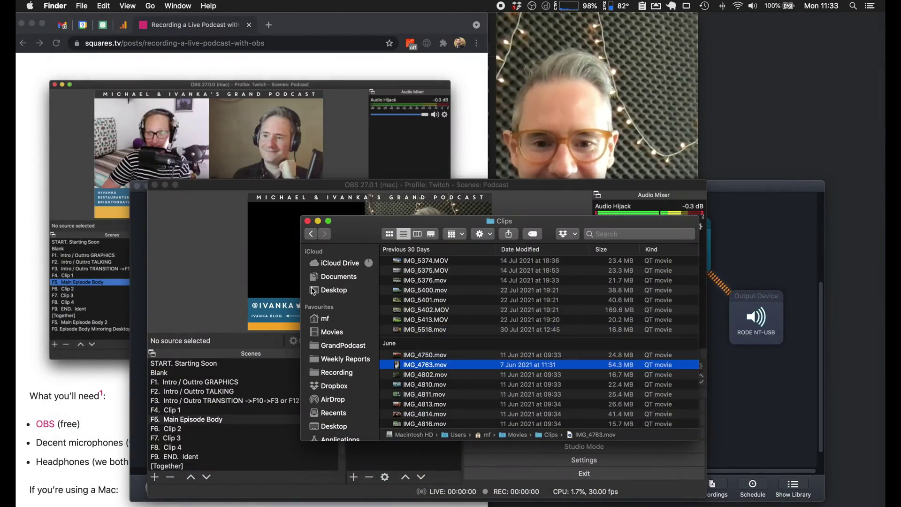
pyautogui.press('space')
pyautogui.press('Up')
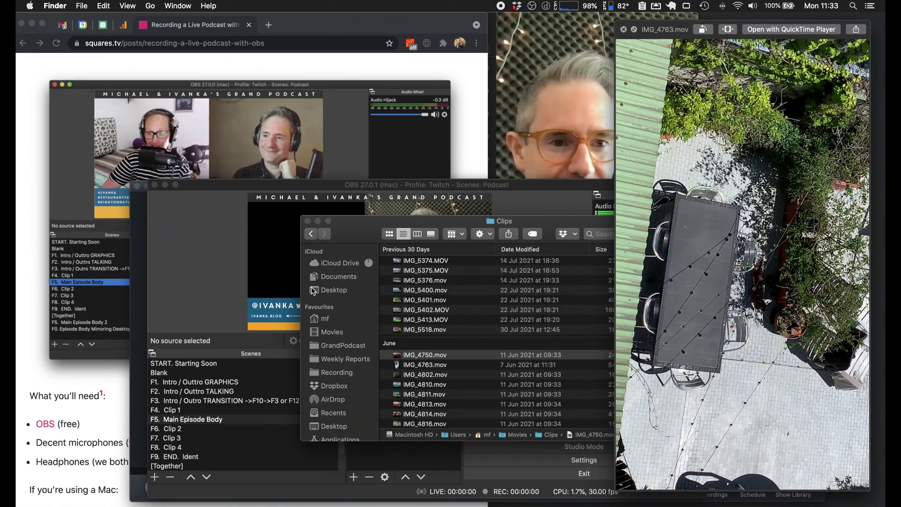
pyautogui.press('space')
pyautogui.press('Down')
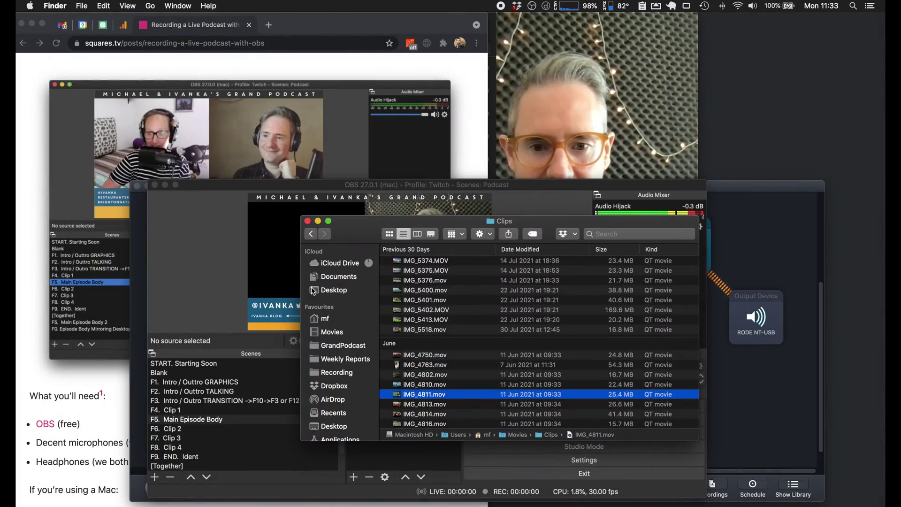
pyautogui.press('space')
pyautogui.press('space')
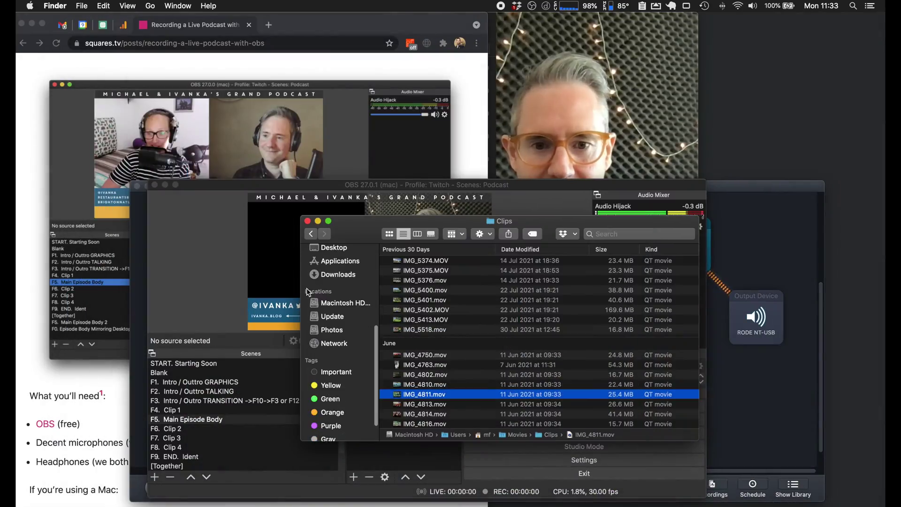
pyautogui.scroll(-10, 488, 341)
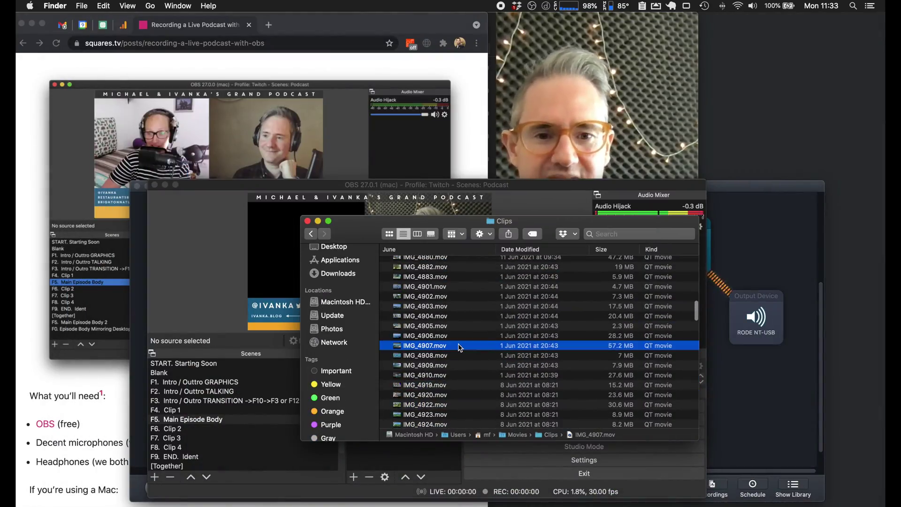
pyautogui.press('space')
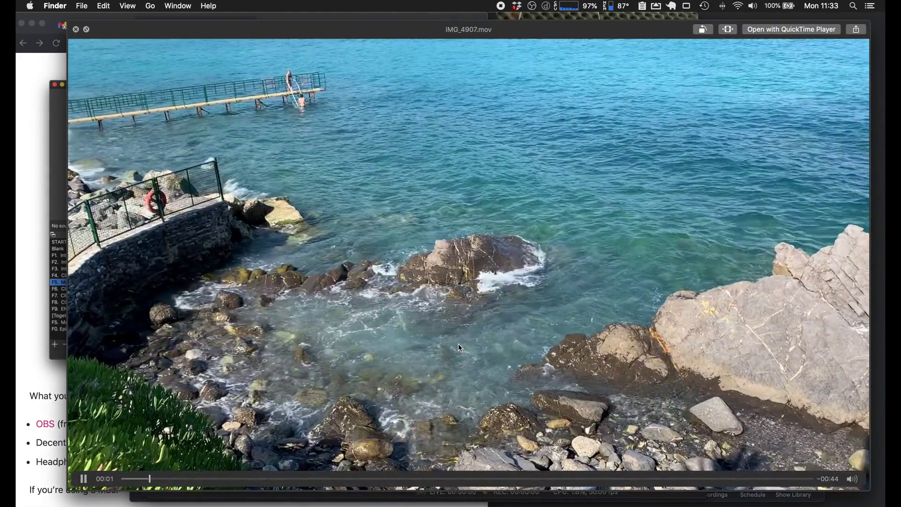
pyautogui.press('Down')
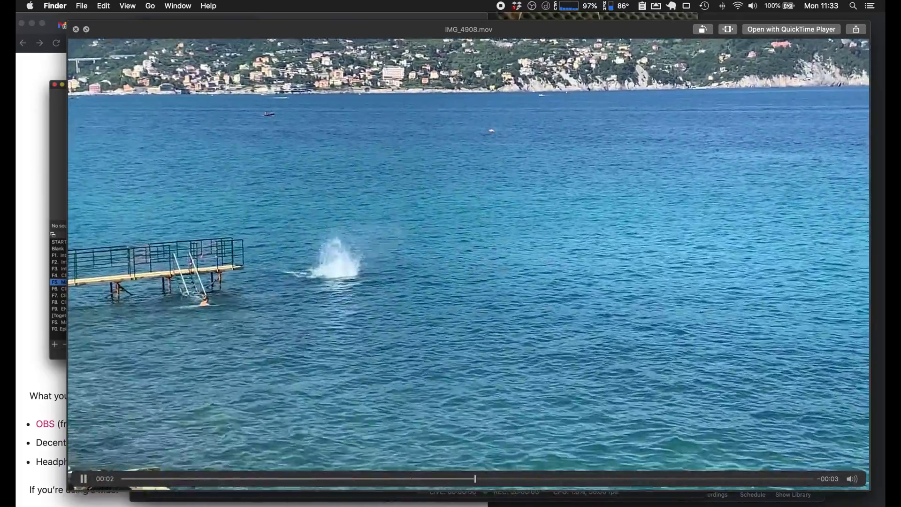
pyautogui.press('space')
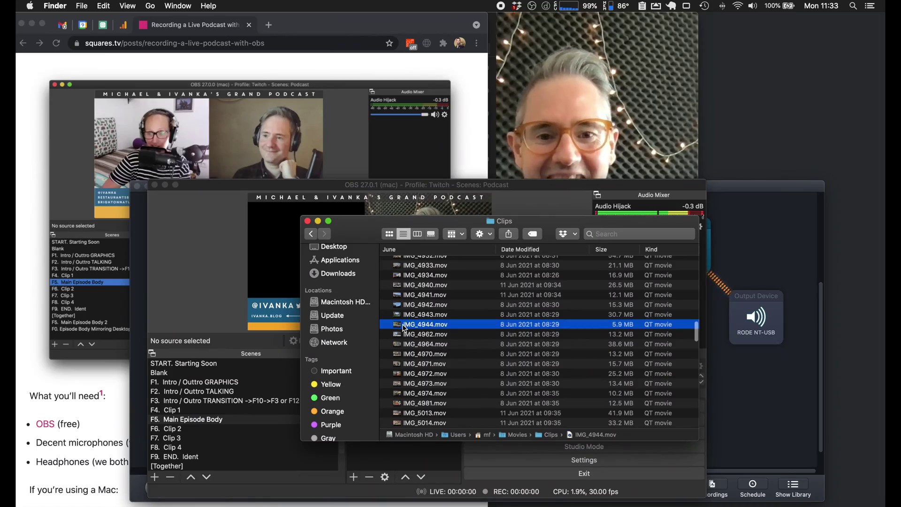
# Preview IMG_4944, the St Peter's Square clip and the IMG_4702 fountain clip.
pyautogui.press('space')
pyautogui.press('Down')
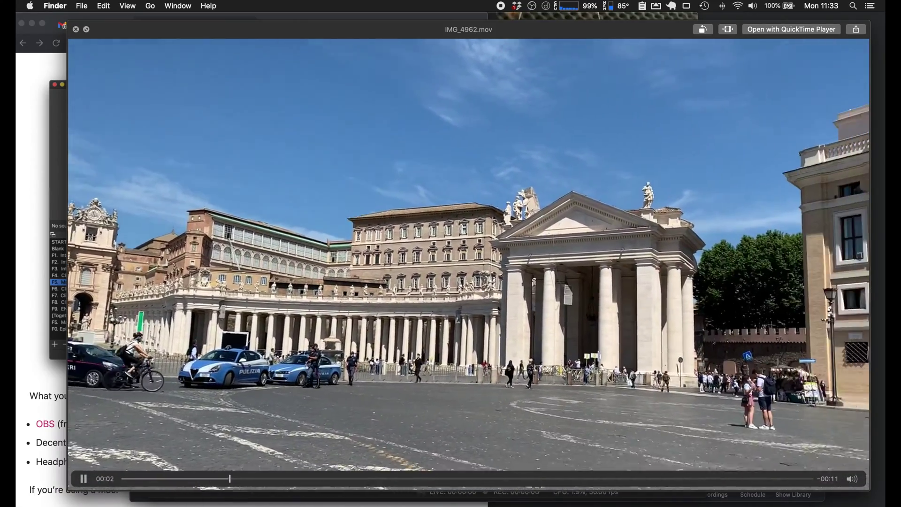
pyautogui.press('Down')
pyautogui.press('Down')
pyautogui.press('space')
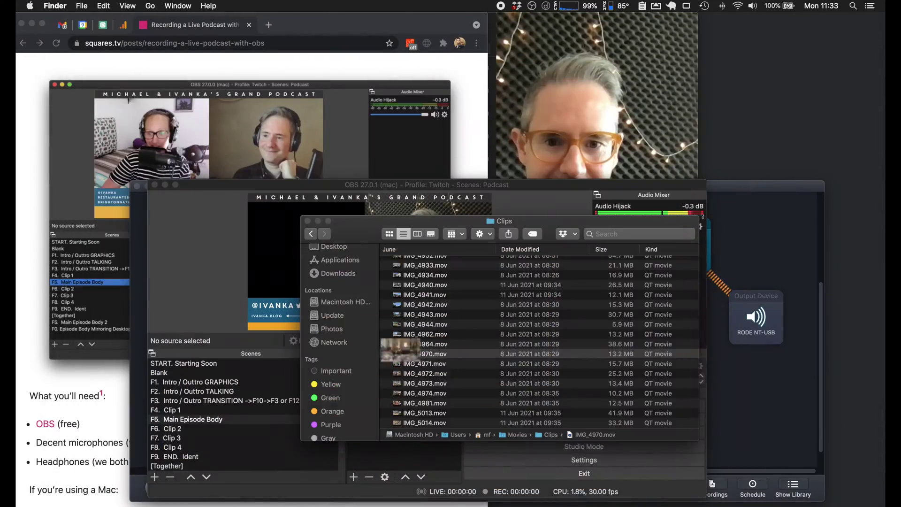
pyautogui.scroll(10, 431, 304)
pyautogui.press('space')
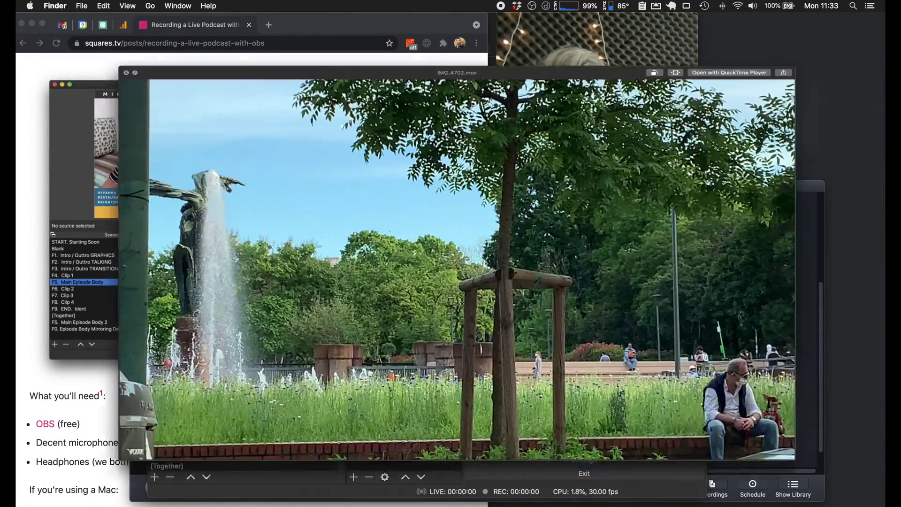
pyautogui.press('space')
pyautogui.scroll(-3, 437, 329)
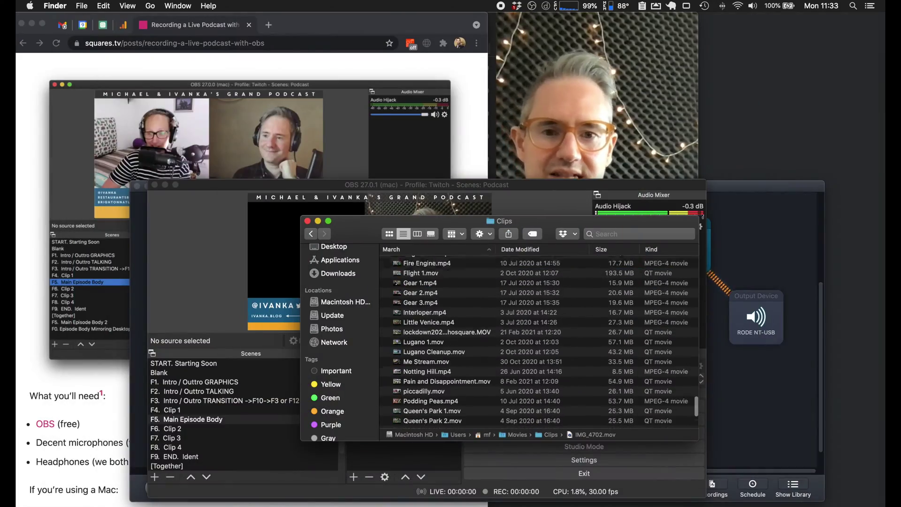
# Preview Little Venice.mp4 and Interloper.mp4, then play Lugano Cleanup.mov.
pyautogui.click(435, 311)
pyautogui.press('space')
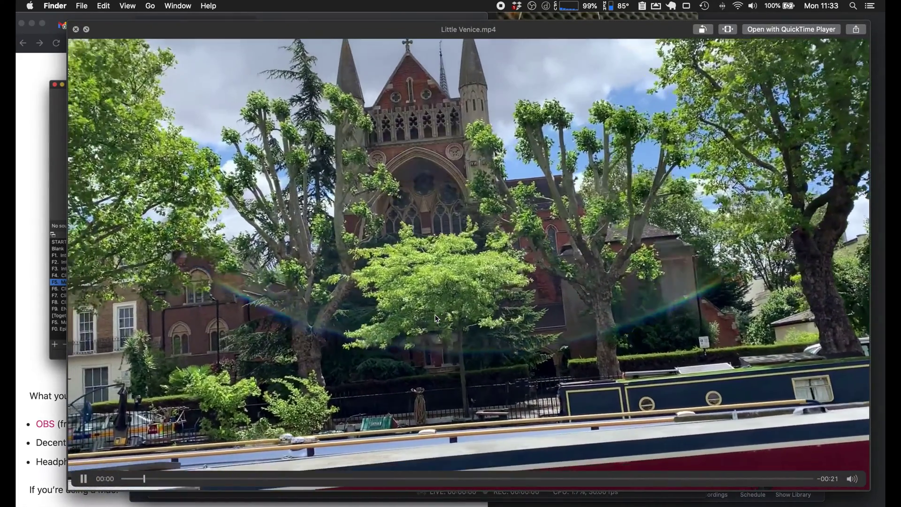
pyautogui.press('space')
pyautogui.press('space')
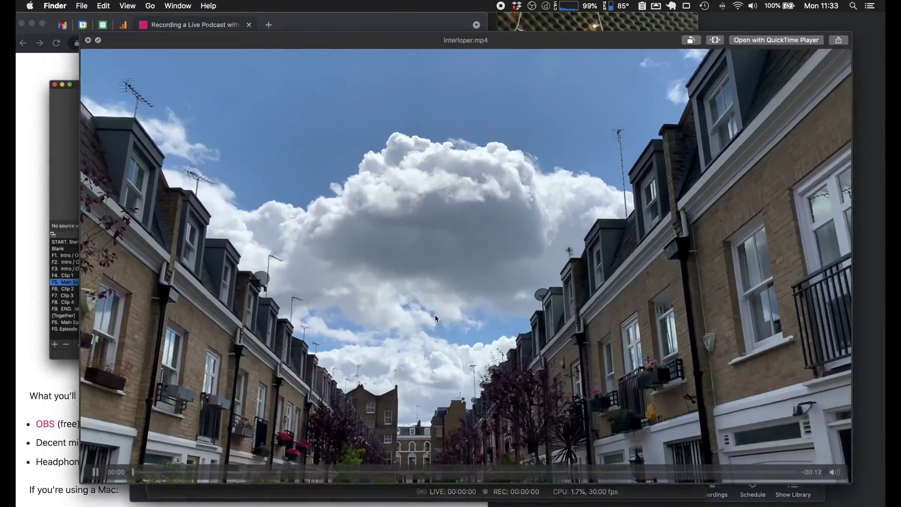
pyautogui.press('space')
pyautogui.press('Down')
pyautogui.press('Down')
pyautogui.press('Down')
pyautogui.press('Down')
pyautogui.press('space')
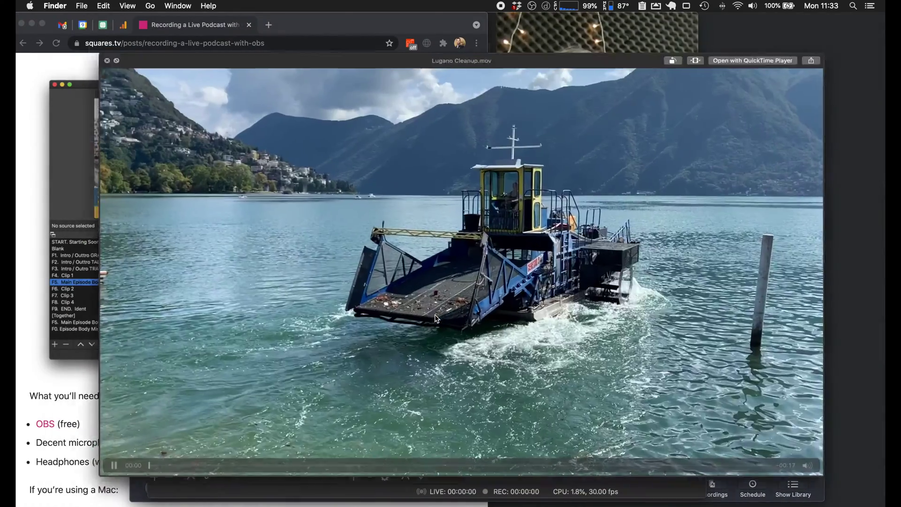
pyautogui.press('space')
# Open the Studio Loops folder via Spotlight and widen its Name column to show full file names.
pyautogui.press('super+space')
pyautogui.write('quic')
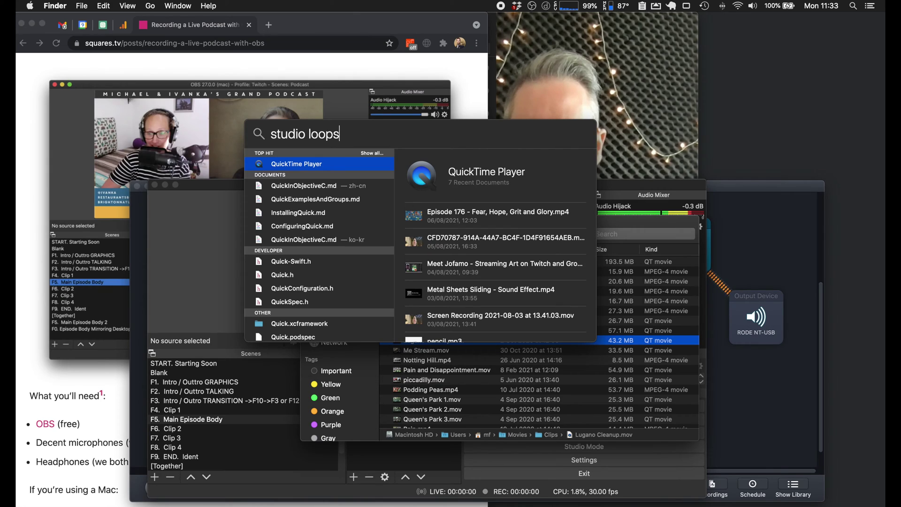
pyautogui.press('Escape')
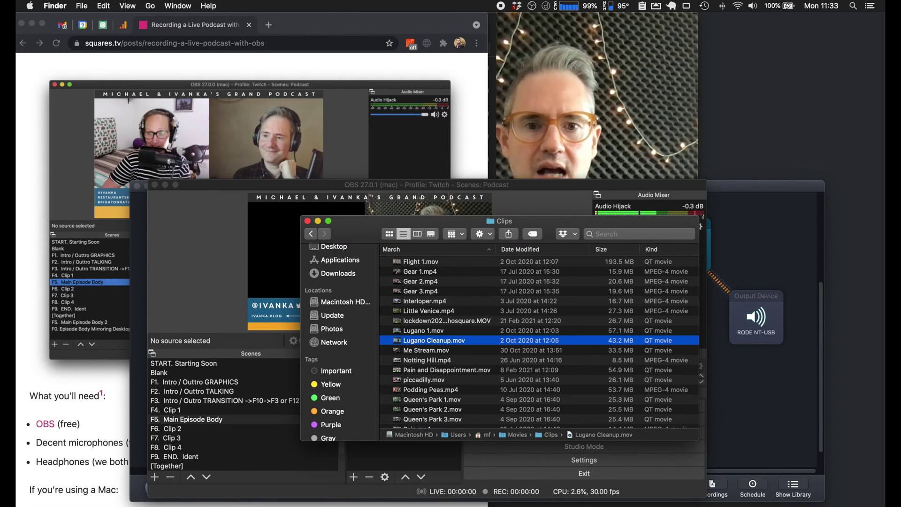
pyautogui.moveTo(331, 214); pyautogui.dragTo(474, 167)
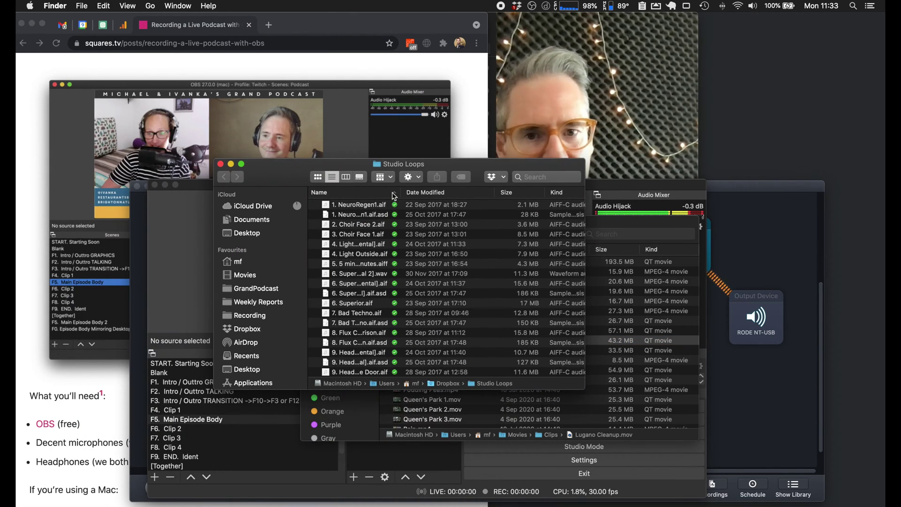
pyautogui.moveTo(404, 195); pyautogui.dragTo(529, 204)
# Listen to 2. Choir Face 2, 3. Choir Face 1 and the Light Outside loops, then return to OBS.
pyautogui.click(388, 259)
pyautogui.press('space')
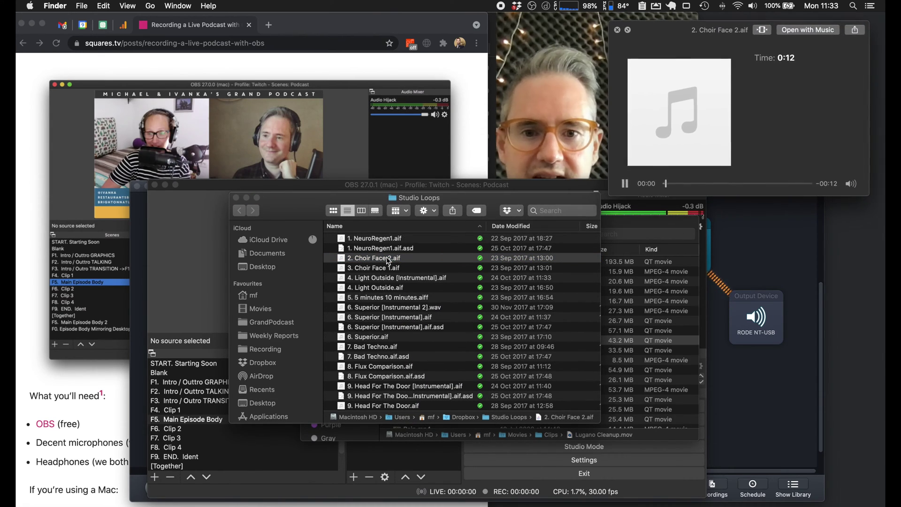
pyautogui.press('Down')
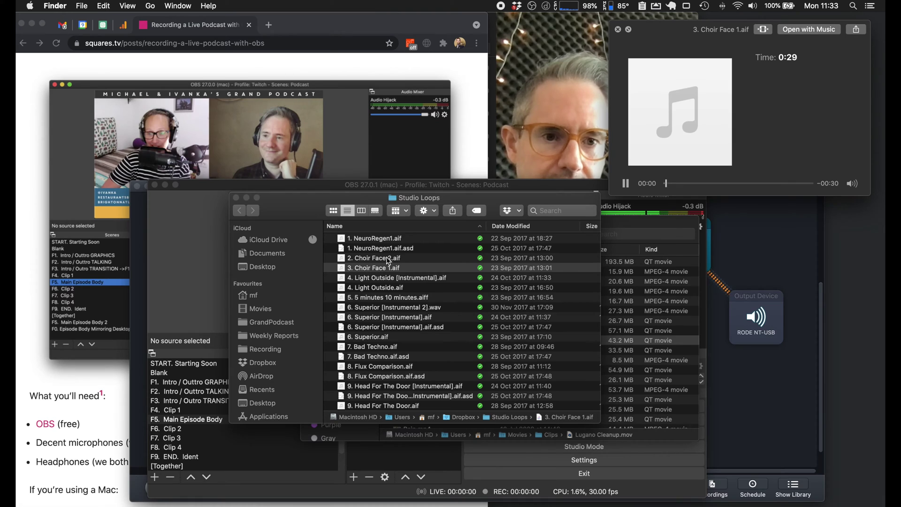
pyautogui.press('Down')
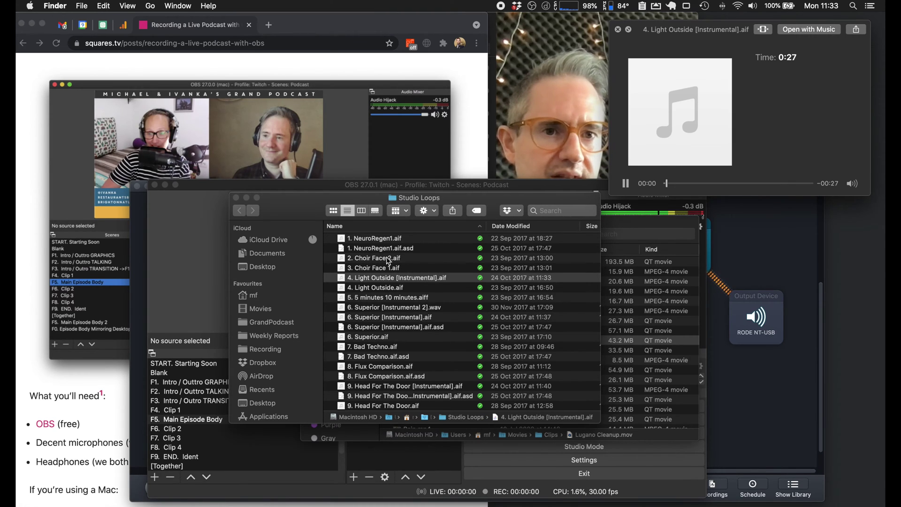
pyautogui.press('Down')
pyautogui.press('Down')
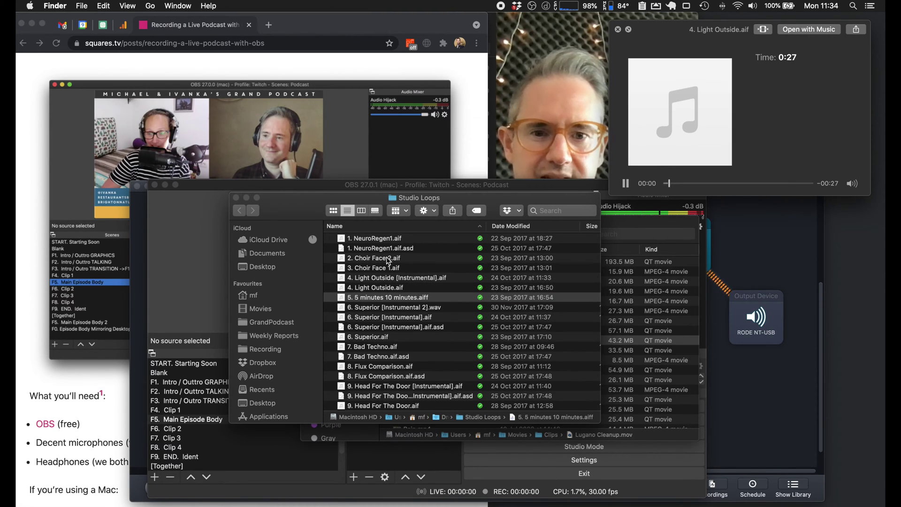
pyautogui.press('space')
pyautogui.press('super+Tab')
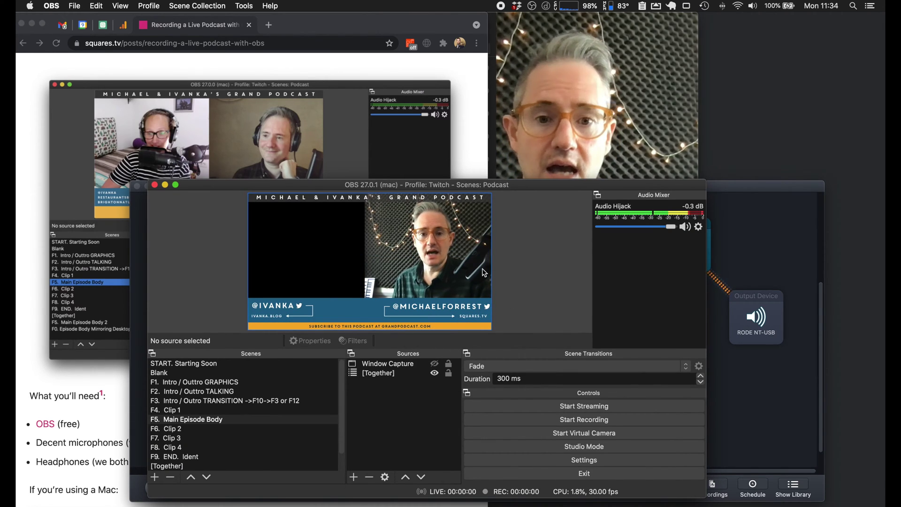
# On F4. Clip 1, pause Audio 1 and audition 40. Fast Slow Dis Co.mp3 without changing the file.
pyautogui.click(211, 410)
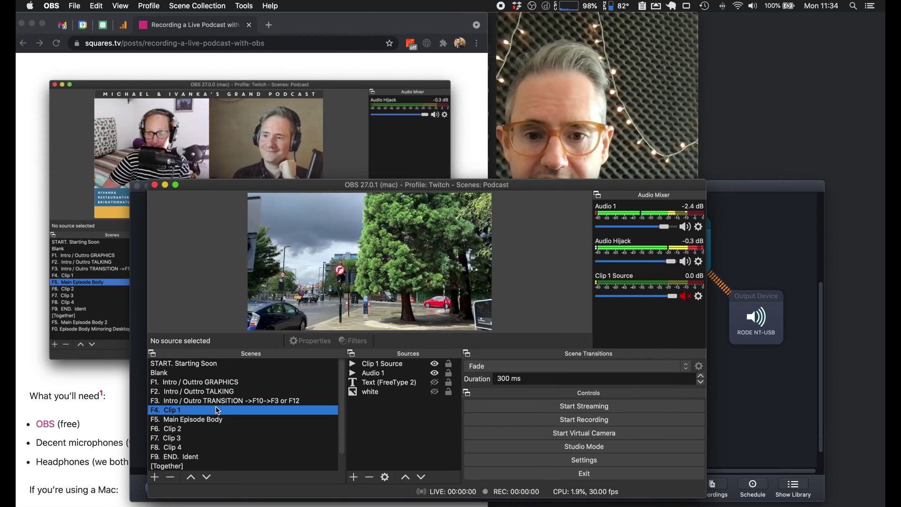
pyautogui.click(376, 373)
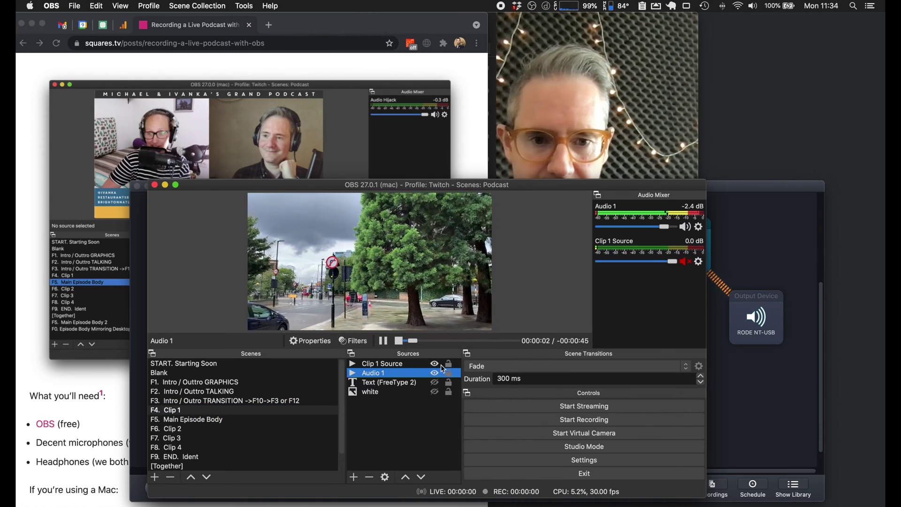
pyautogui.click(383, 340)
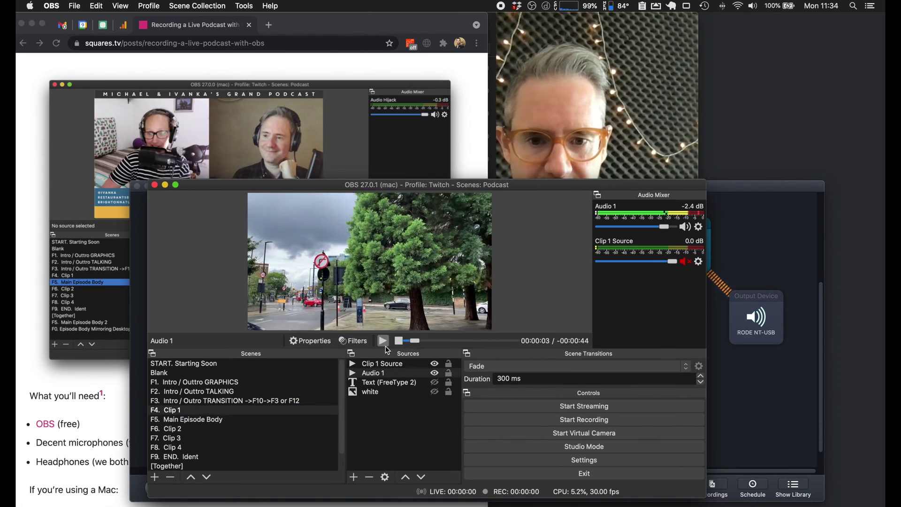
pyautogui.doubleClick(381, 374)
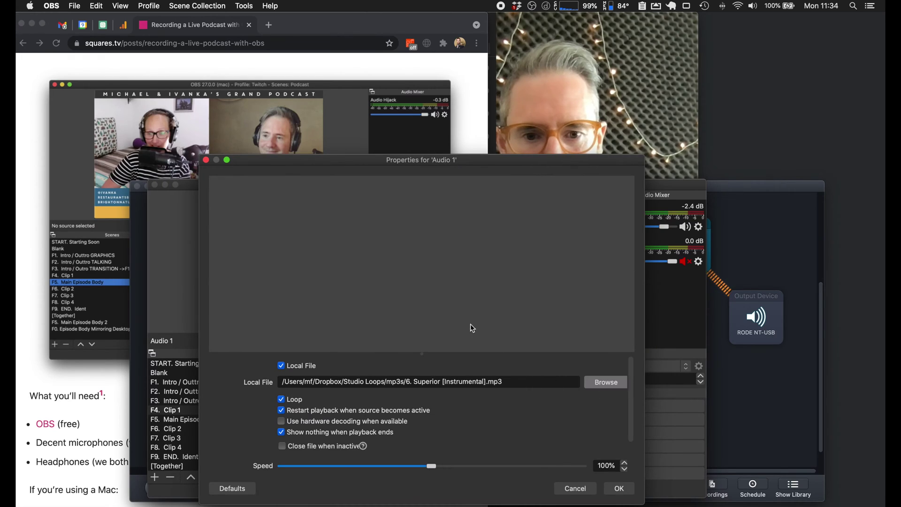
pyautogui.click(606, 383)
pyautogui.click(286, 249)
pyautogui.press('space')
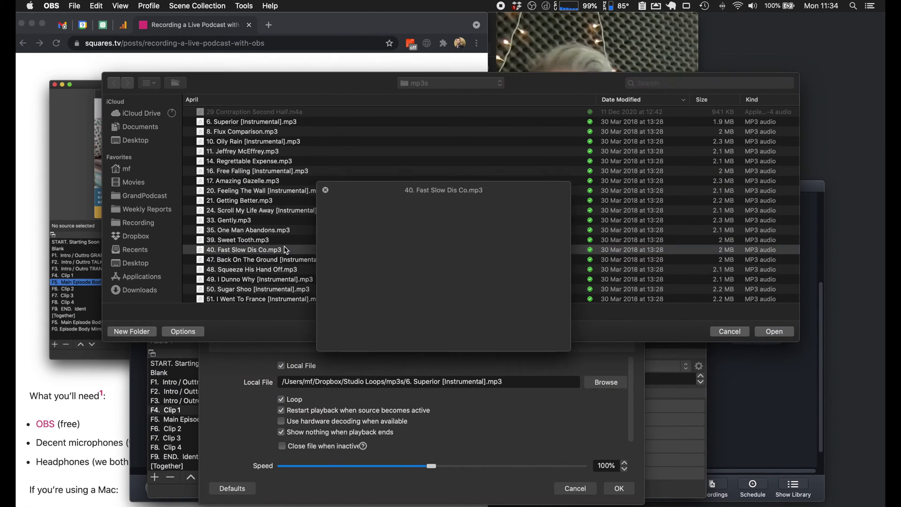
pyautogui.press('space')
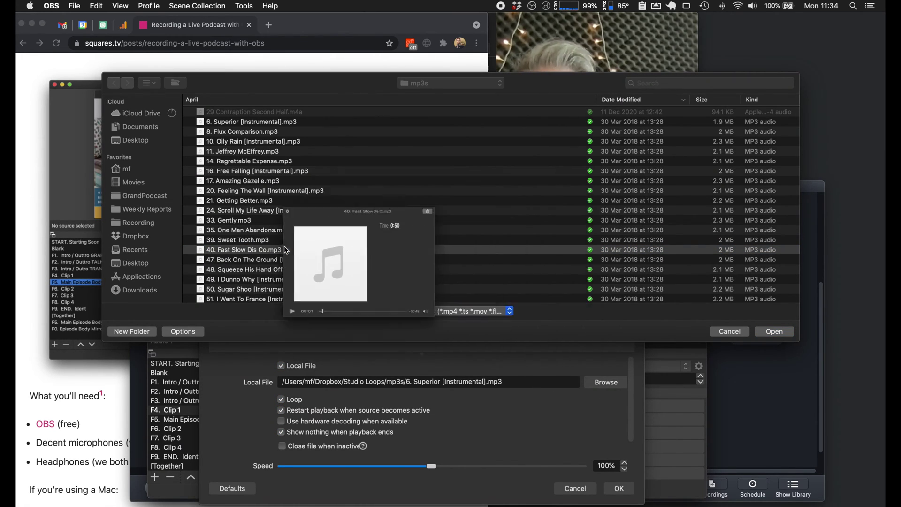
pyautogui.press('Escape')
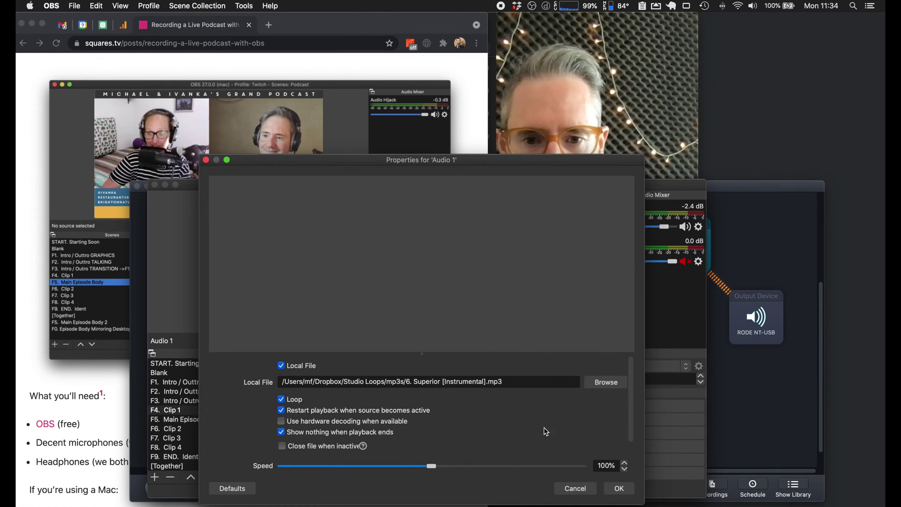
pyautogui.click(576, 489)
# Check the Clip 1 Source and Audio 1 settings, closing each without changes.
pyautogui.doubleClick(389, 365)
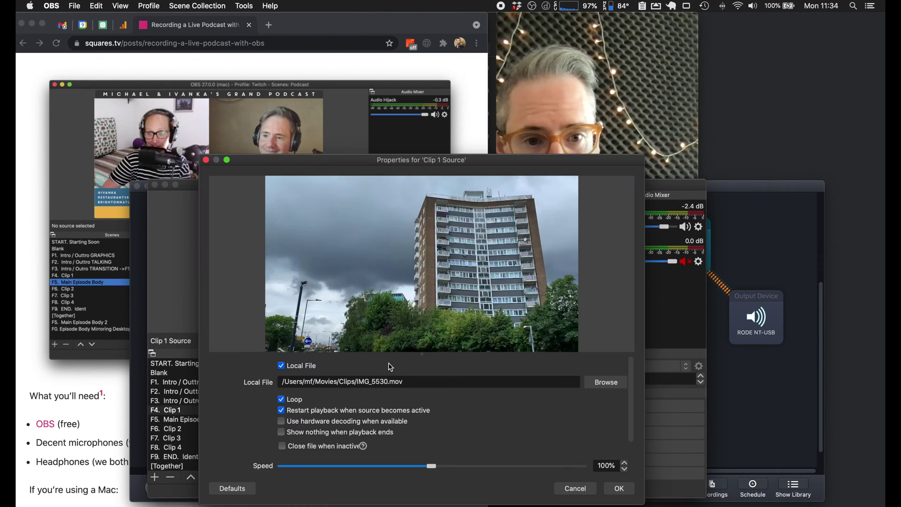
pyautogui.click(576, 489)
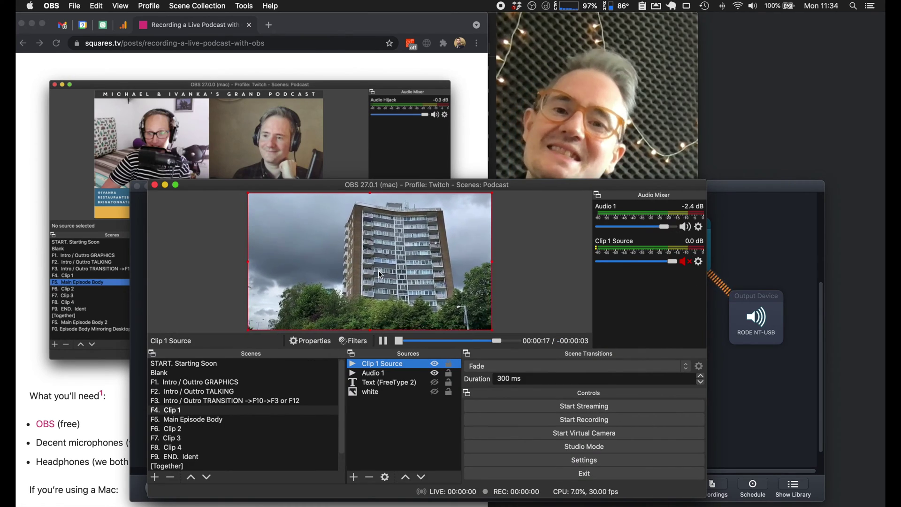
pyautogui.doubleClick(378, 374)
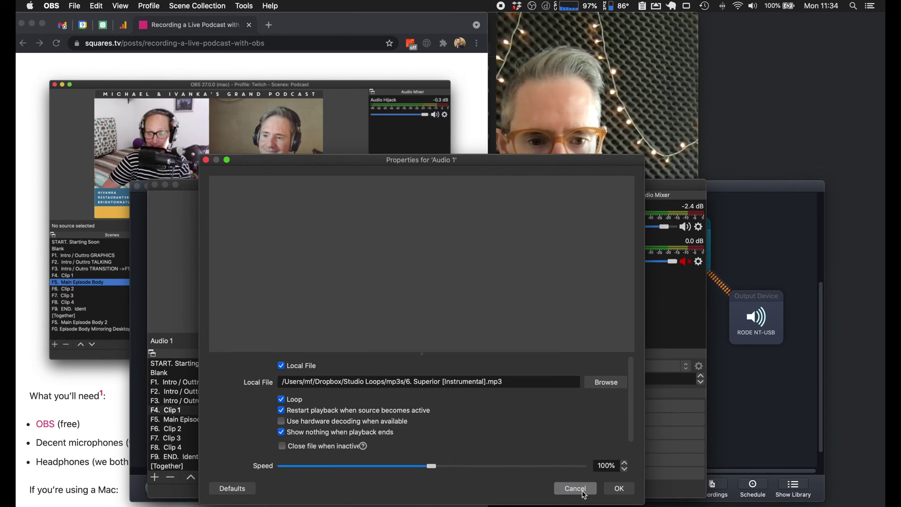
pyautogui.click(583, 493)
pyautogui.doubleClick(378, 365)
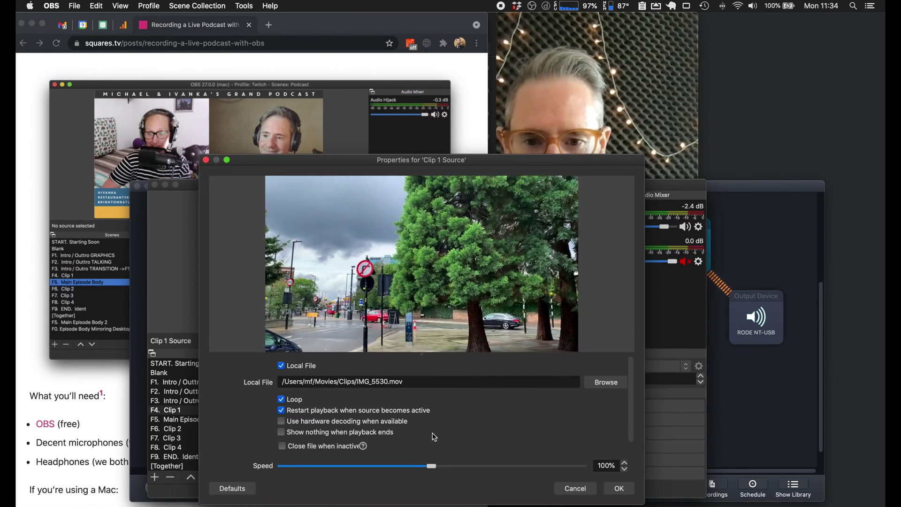
pyautogui.click(576, 488)
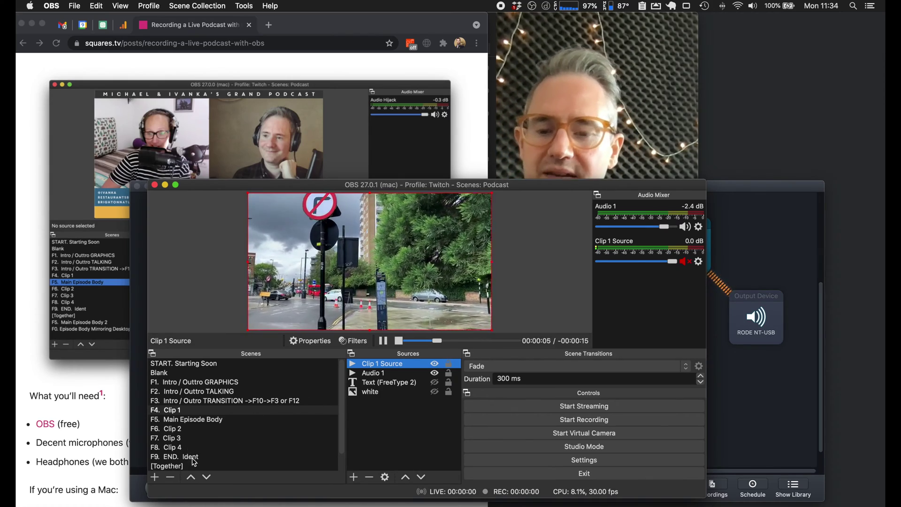
# Preview the F5 Main Episode Body, F1 Intro / Outtro GRAPHICS and F2 Intro / Outtro TALKING scenes.
pyautogui.click(193, 419)
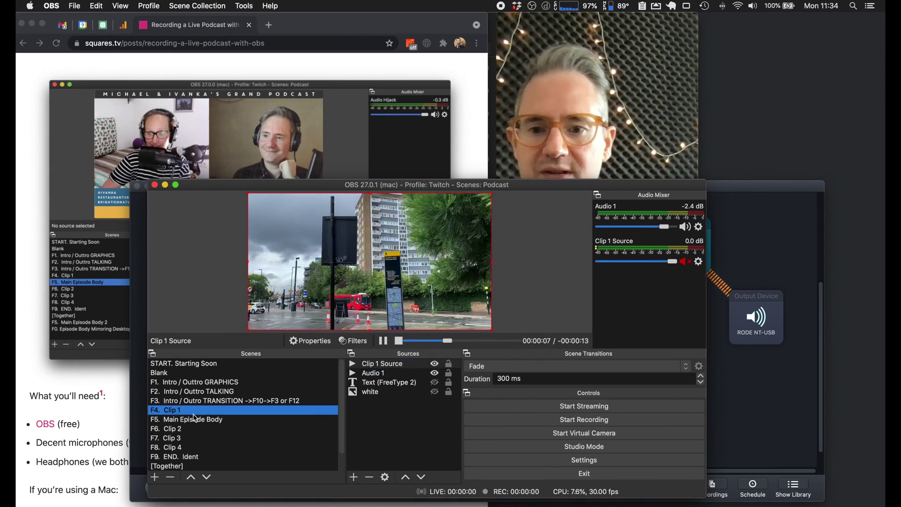
pyautogui.click(205, 384)
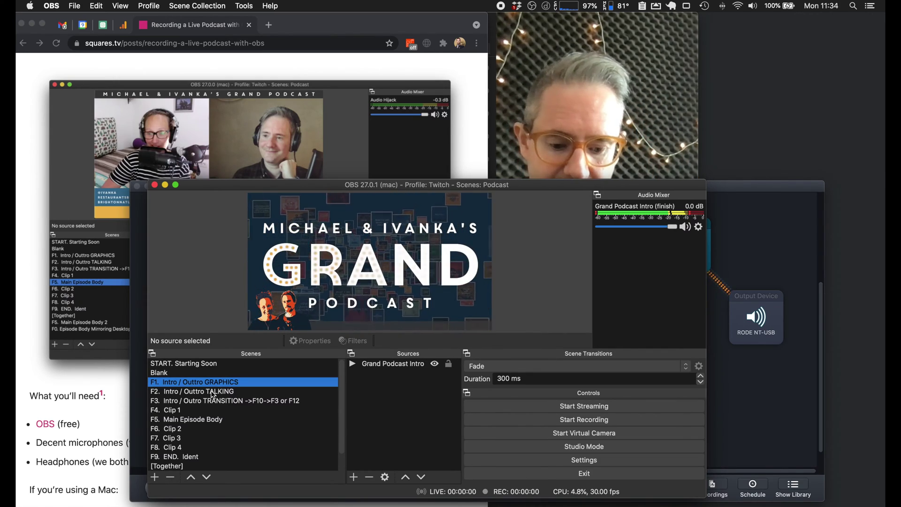
pyautogui.click(213, 392)
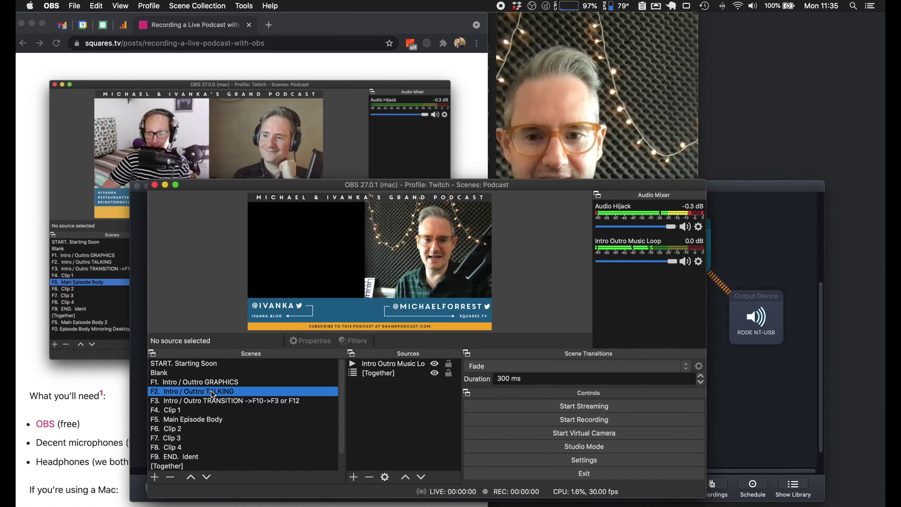
# Run F3 Intro / Outtro TRANSITION with the F12 Grand Podcast exit card, then F9 END Ident and Blank.
pyautogui.click(249, 407)
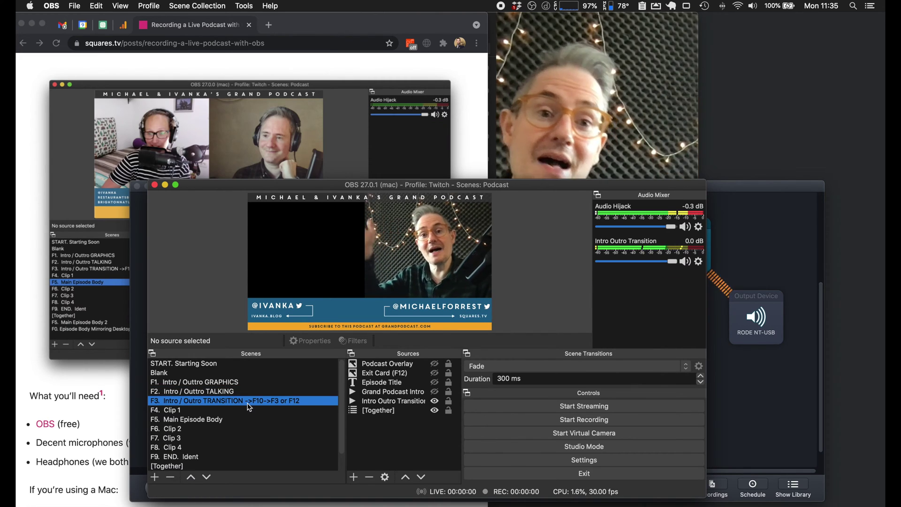
pyautogui.press('F12')
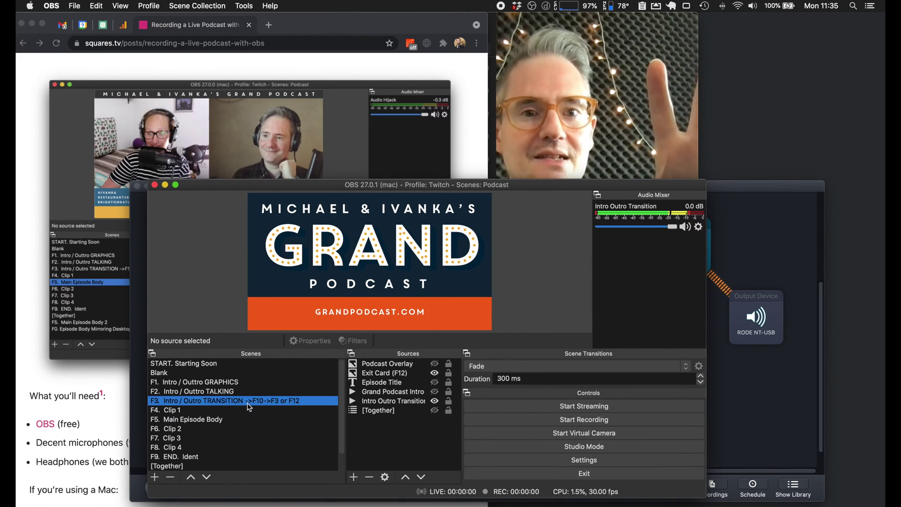
pyautogui.scroll(-2, 249, 408)
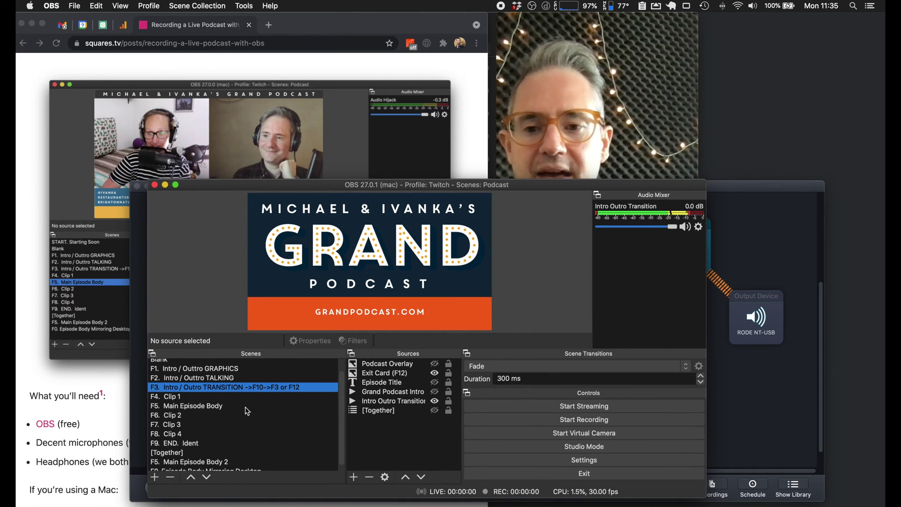
pyautogui.click(178, 446)
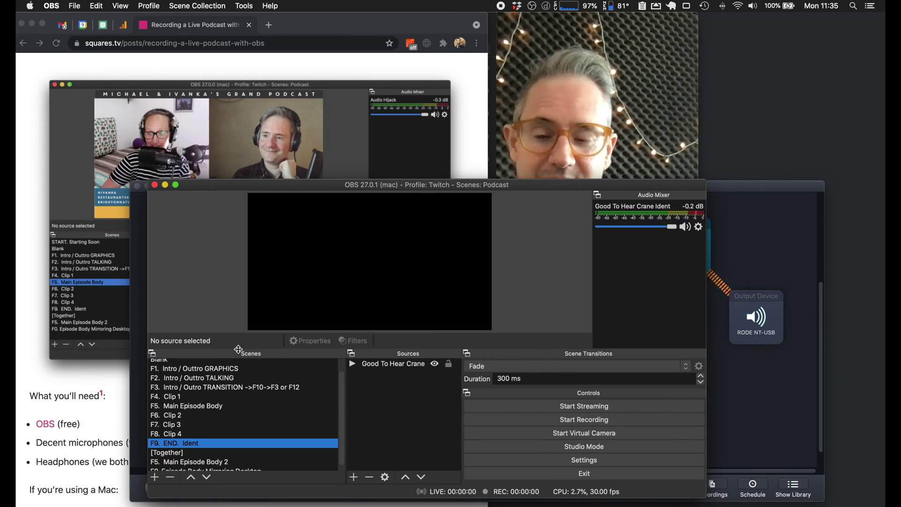
pyautogui.click(296, 361)
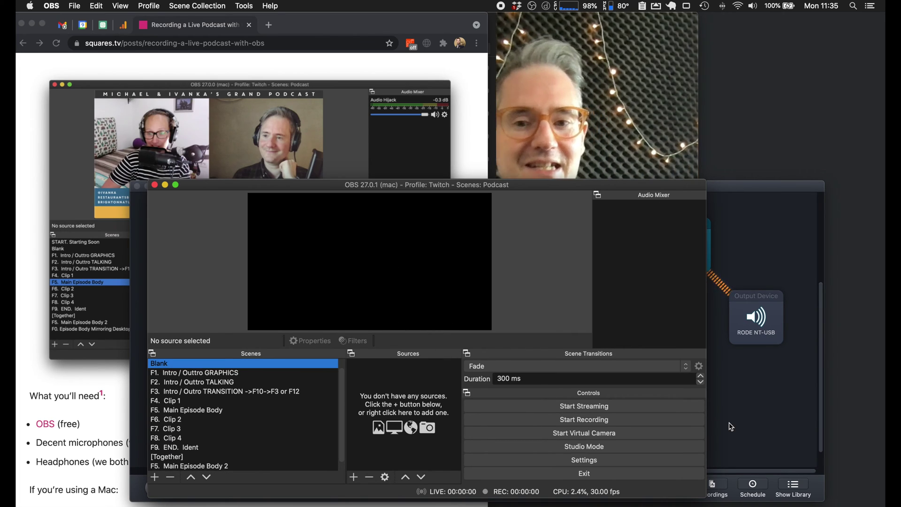
# Trigger the F1 intro scene, return to Blank, select [Together], and bring up FaceTime and Podcast Live.
pyautogui.press('F1')
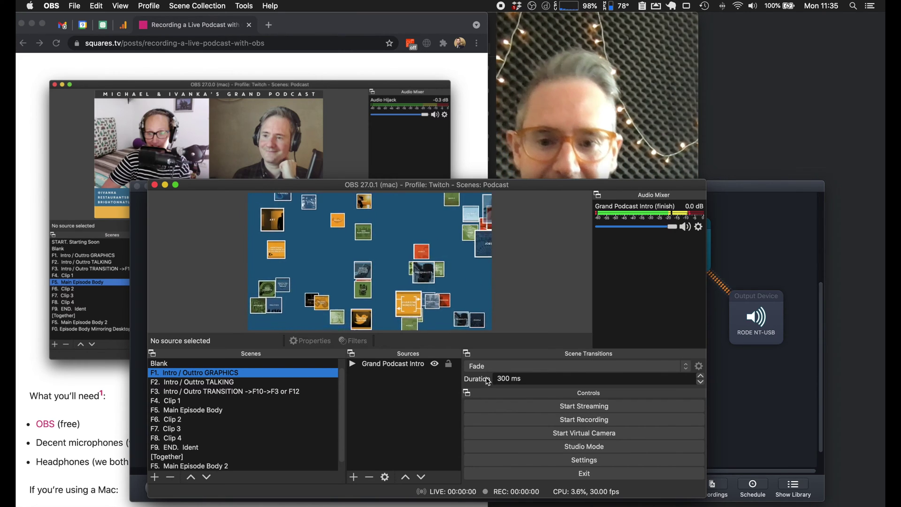
pyautogui.click(214, 366)
pyautogui.scroll(1, 214, 370)
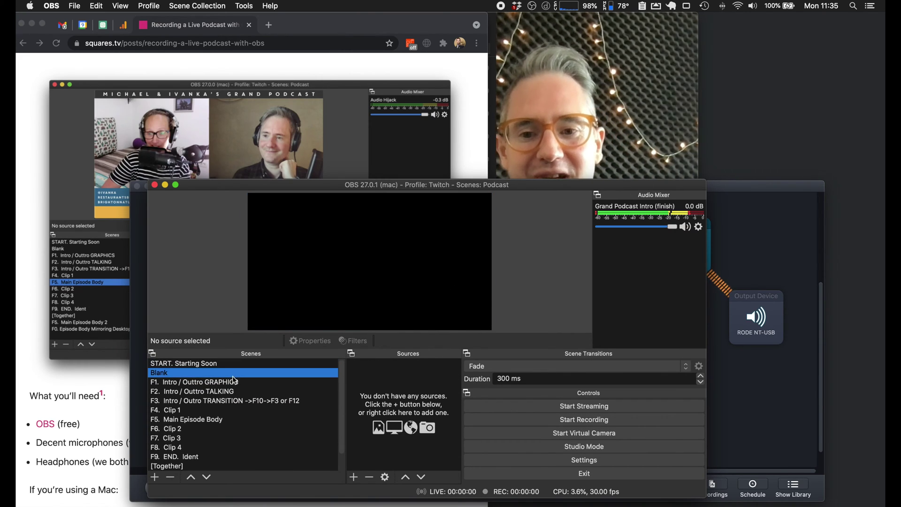
pyautogui.scroll(-2, 197, 413)
pyautogui.click(175, 449)
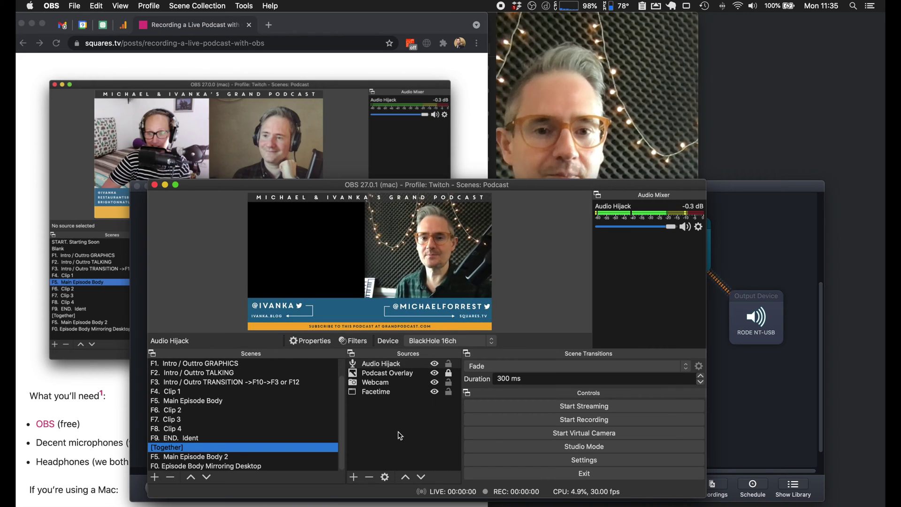
pyautogui.click(543, 164)
pyautogui.click(712, 201)
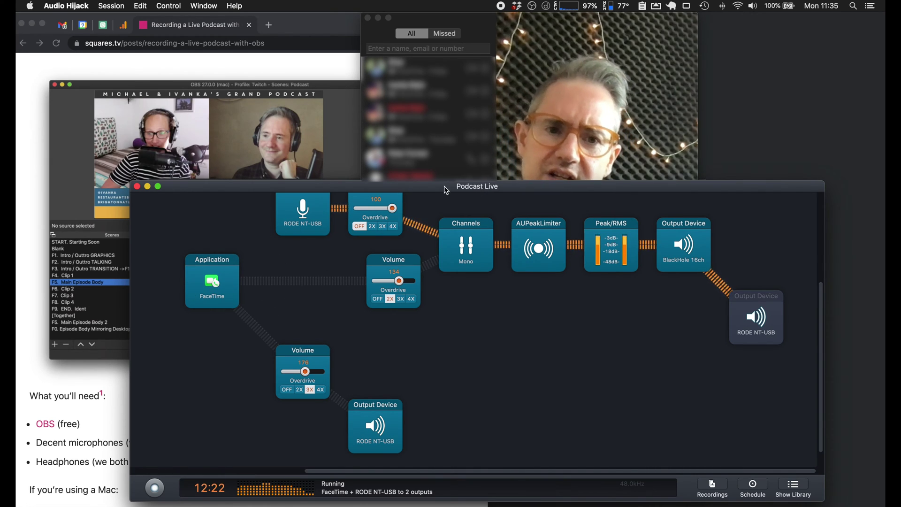
# Lower the Podcast Live routing window, then bring the browser and FaceTime windows to the front.
pyautogui.moveTo(451, 186); pyautogui.dragTo(453, 204)
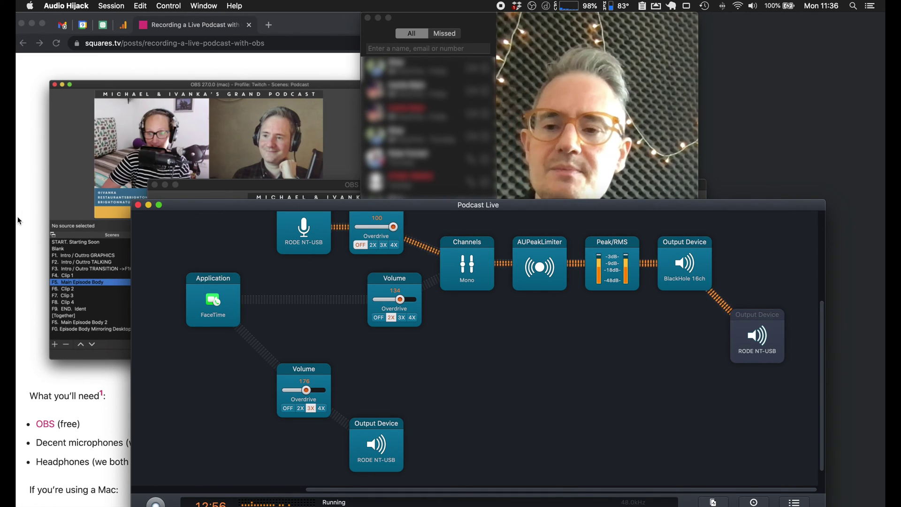
pyautogui.click(35, 210)
pyautogui.click(653, 135)
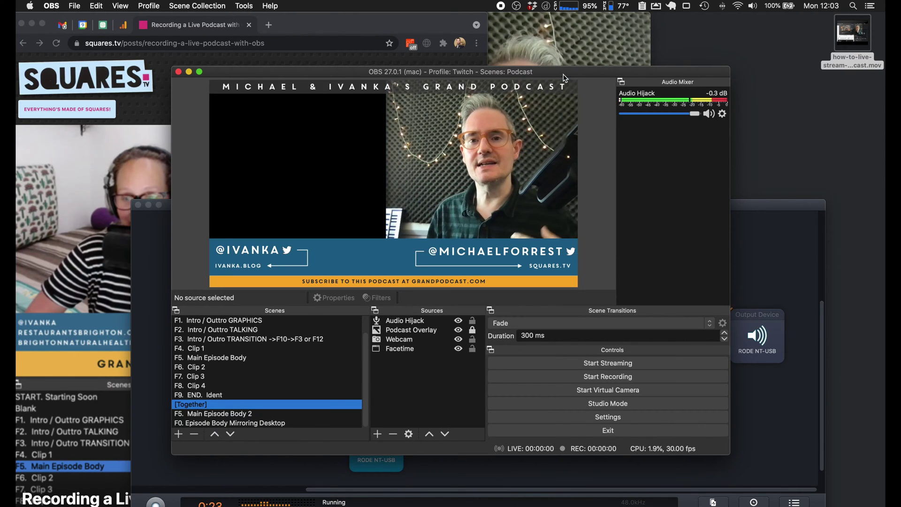
# Move the OBS window lower on screen, then switch to the DoneGood to-do list.
pyautogui.moveTo(564, 75); pyautogui.dragTo(572, 112)
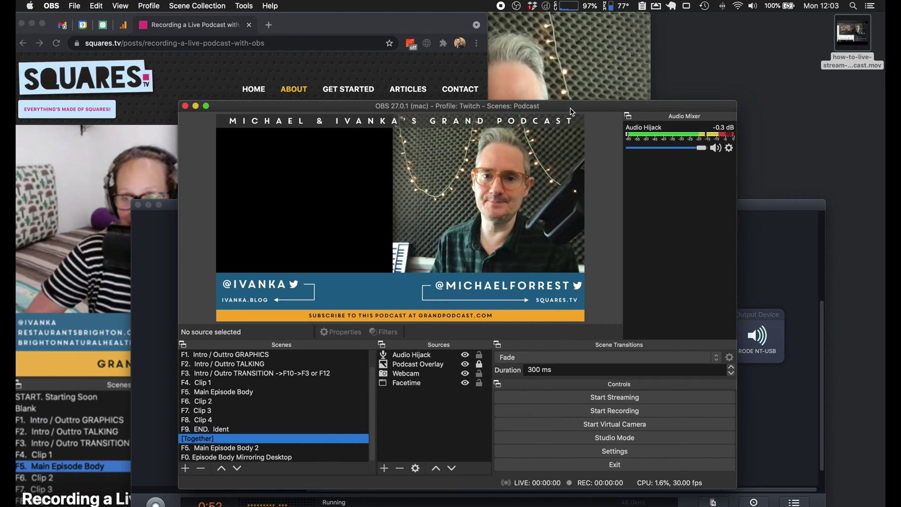
pyautogui.click(104, 27)
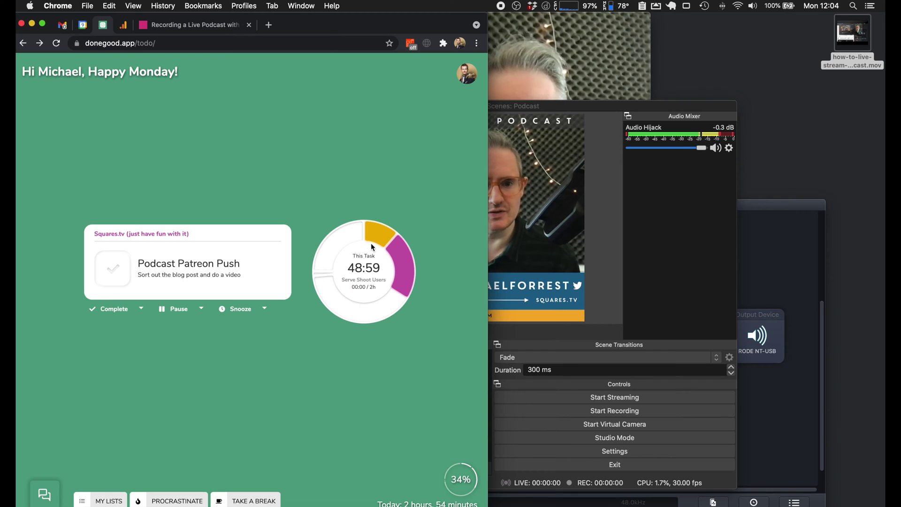
# Open the Podcast list from today's targets and reveal its 3 snoozed tasks.
pyautogui.click(460, 480)
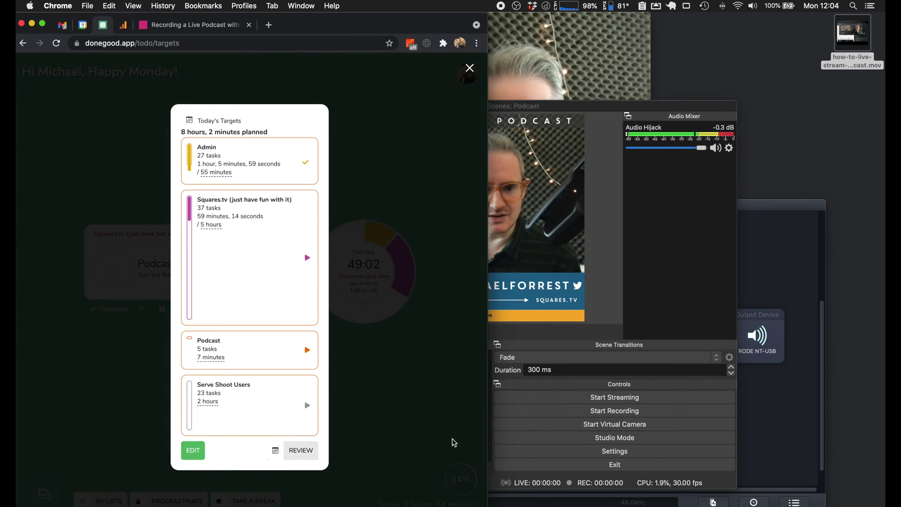
pyautogui.click(212, 344)
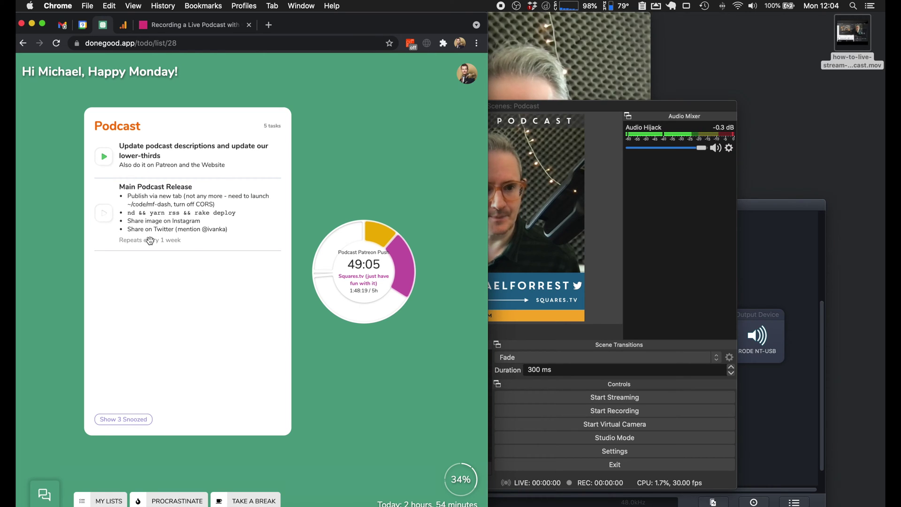
pyautogui.click(126, 419)
pyautogui.scroll(-3, 239, 324)
pyautogui.scroll(-2, 242, 324)
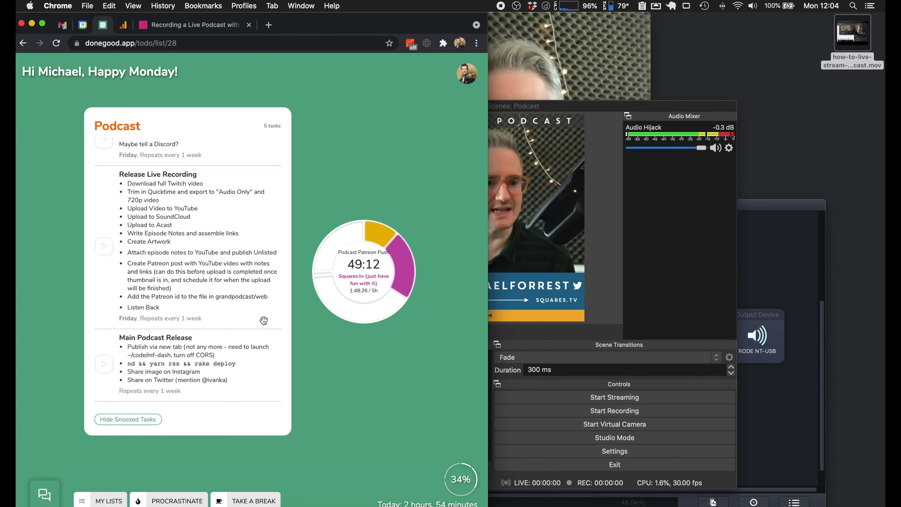
pyautogui.scroll(1, 225, 188)
pyautogui.scroll(-1, 244, 141)
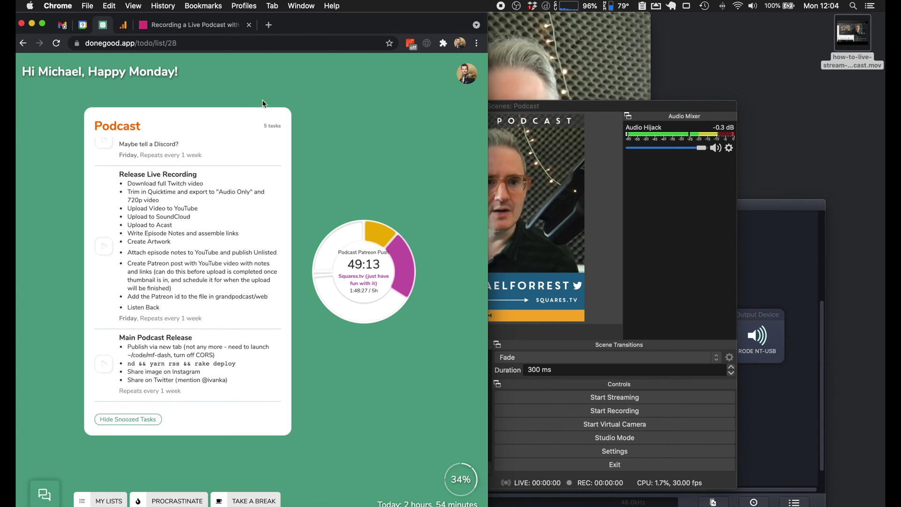
# Load the Twitch stream manager dashboard in a new tab, then return to the DoneGood Podcast list.
pyautogui.click(267, 23)
pyautogui.write('tw')
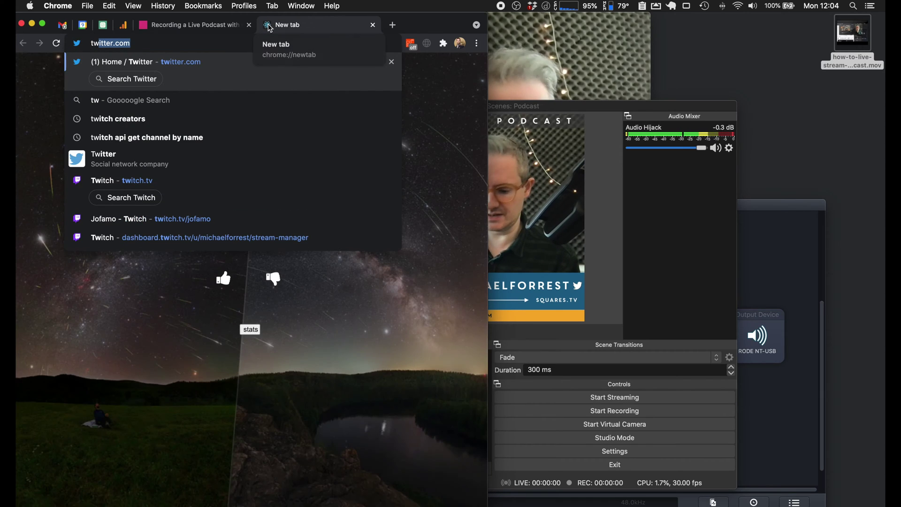
pyautogui.press('BackSpace')
pyautogui.press('BackSpace')
pyautogui.press('BackSpace')
pyautogui.write('da')
pyautogui.press('Return')
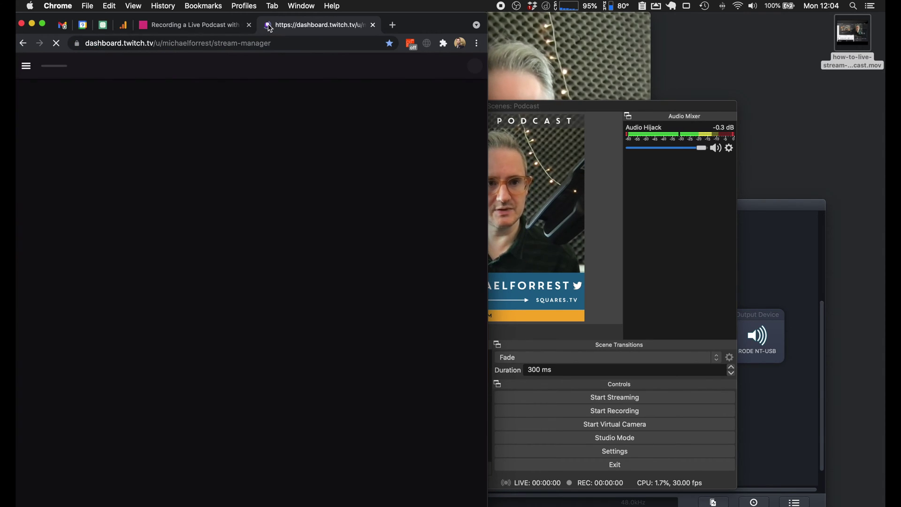
pyautogui.click(103, 24)
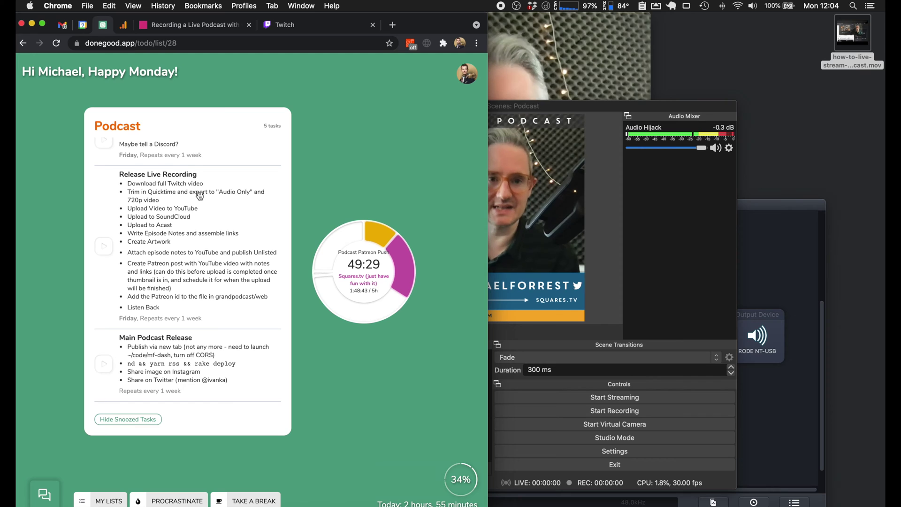
# Reposition OBS, return to the Twitch tab and expand the dashboard navigation to show section names.
pyautogui.moveTo(531, 107); pyautogui.dragTo(599, 103)
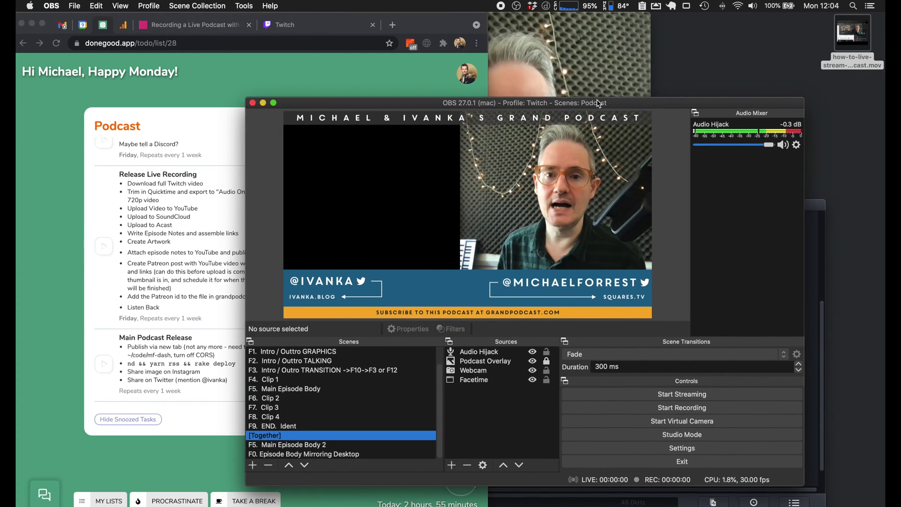
pyautogui.click(279, 60)
pyautogui.click(299, 25)
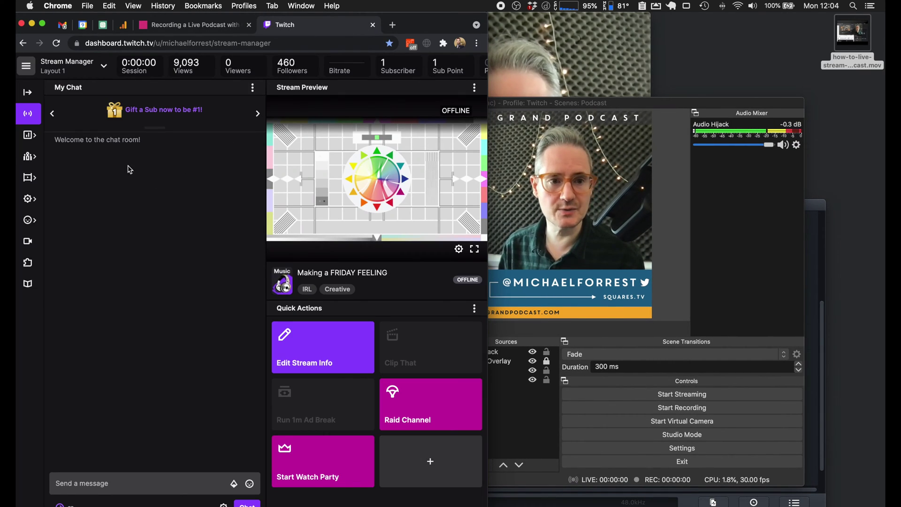
pyautogui.moveTo(33, 164)
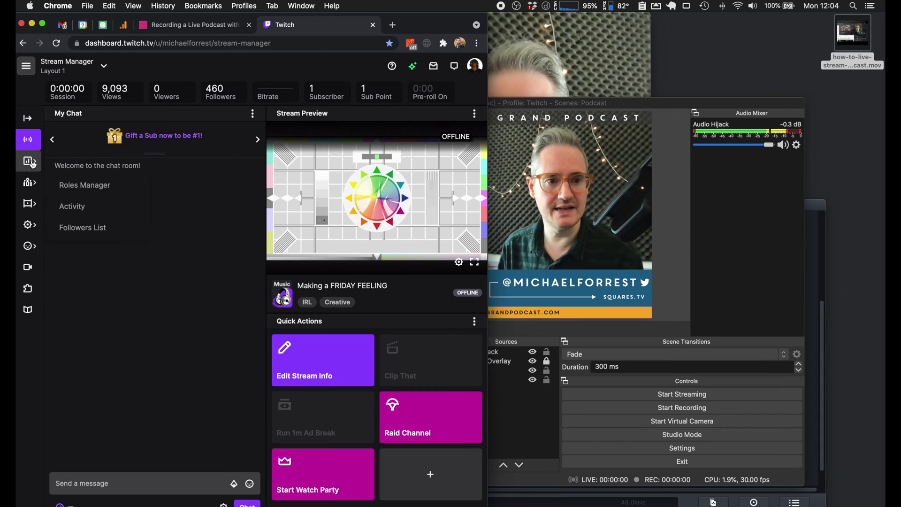
pyautogui.click(28, 119)
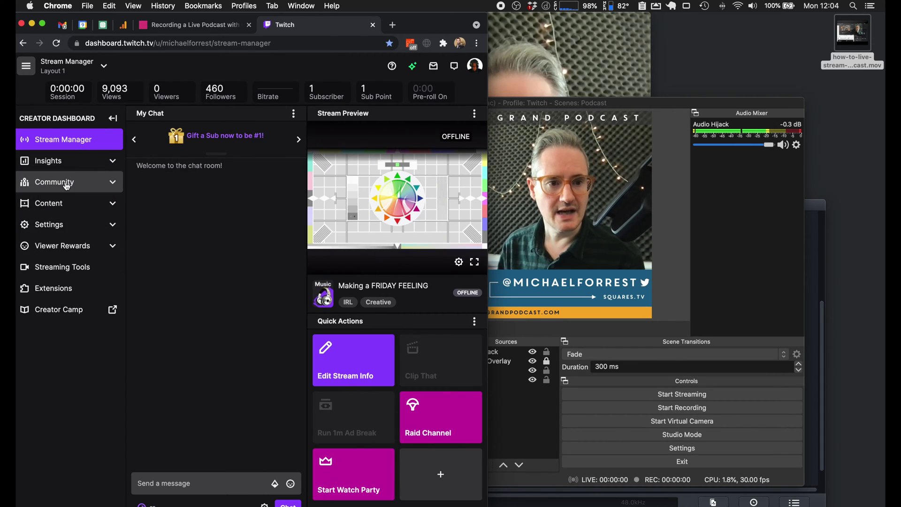
# In Video Producer, open the unpublished 1:10:26 broadcast 'Today's topic is FEAR, HOPE, GRIT & GLORY' for editing.
pyautogui.click(66, 203)
pyautogui.click(70, 224)
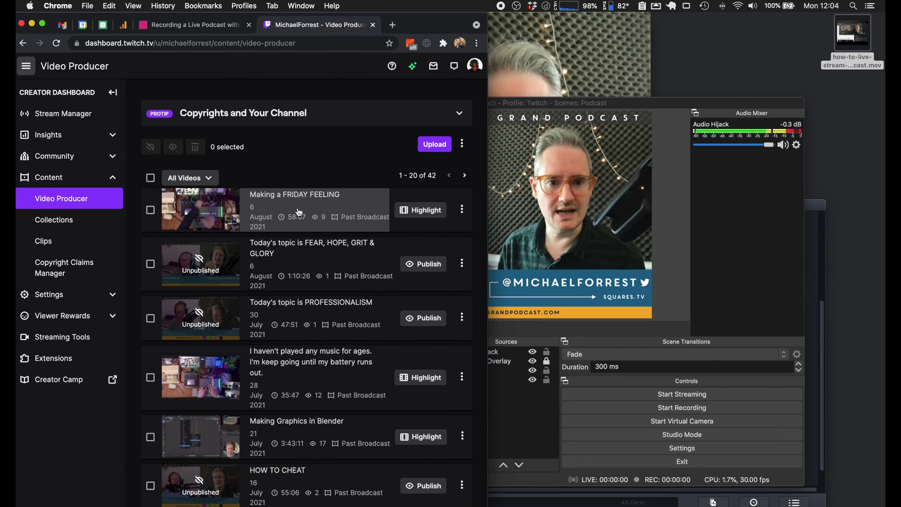
pyautogui.click(347, 259)
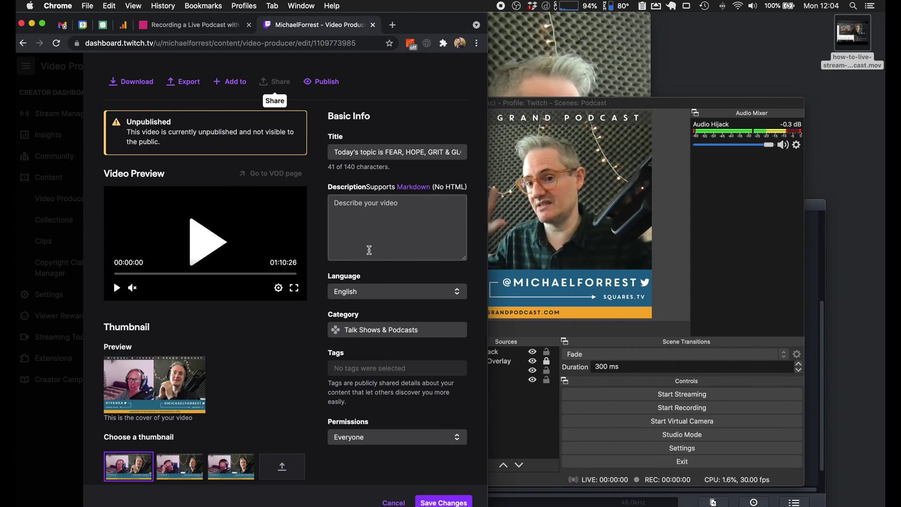
# Bring OBS in front of the Twitch edit page, then show the DoneGood Release Live Recording checklist.
pyautogui.click(516, 103)
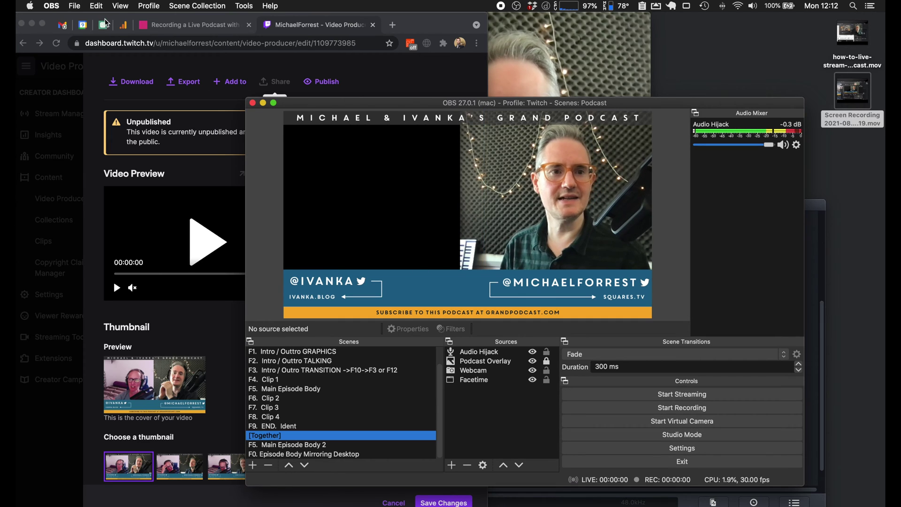
pyautogui.click(102, 24)
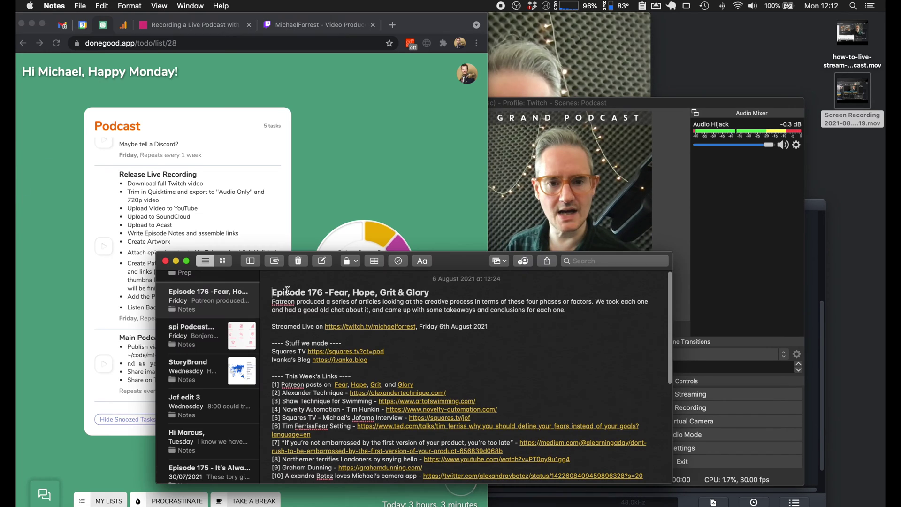
# Bring the Episode 176 show notes forward and select its title line and sections of notes.
pyautogui.click(17, 194)
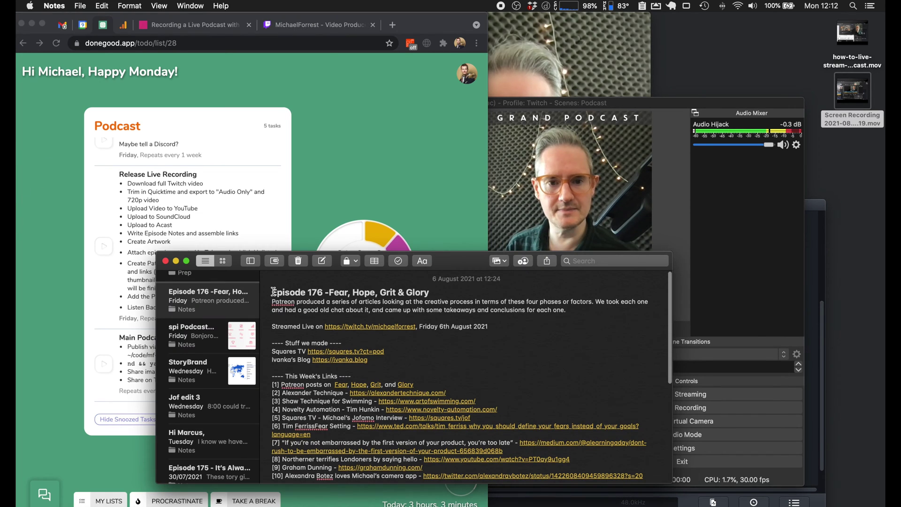
pyautogui.tripleClick(466, 294)
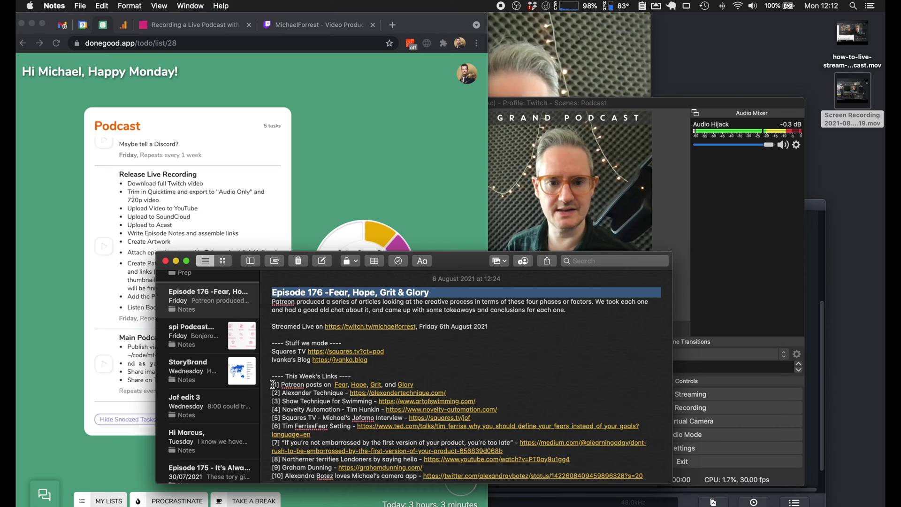
pyautogui.moveTo(275, 343); pyautogui.dragTo(301, 324)
pyautogui.click(384, 450)
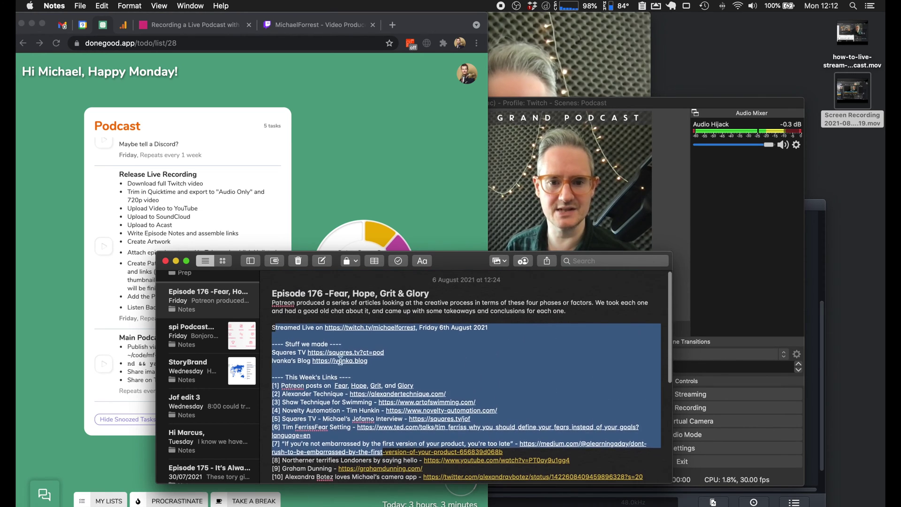
pyautogui.click(298, 311)
pyautogui.scroll(-3, 298, 311)
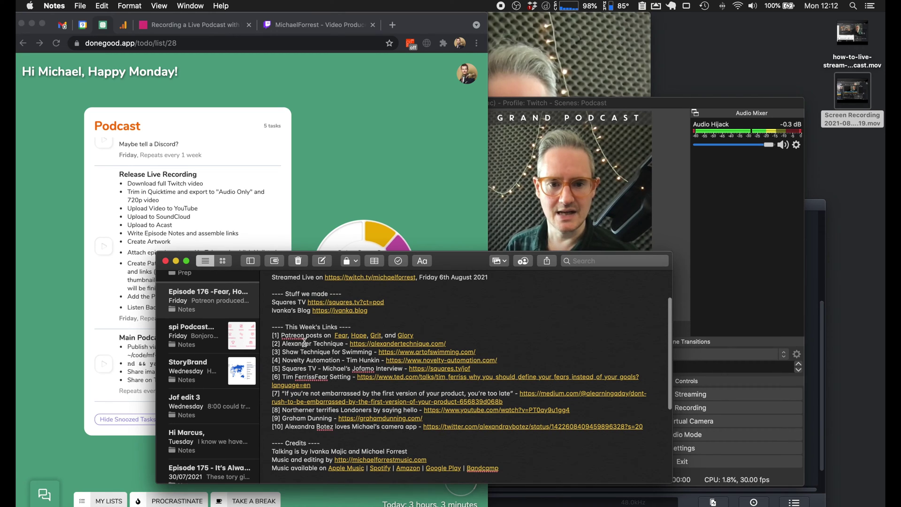
pyautogui.moveTo(286, 335); pyautogui.dragTo(570, 459)
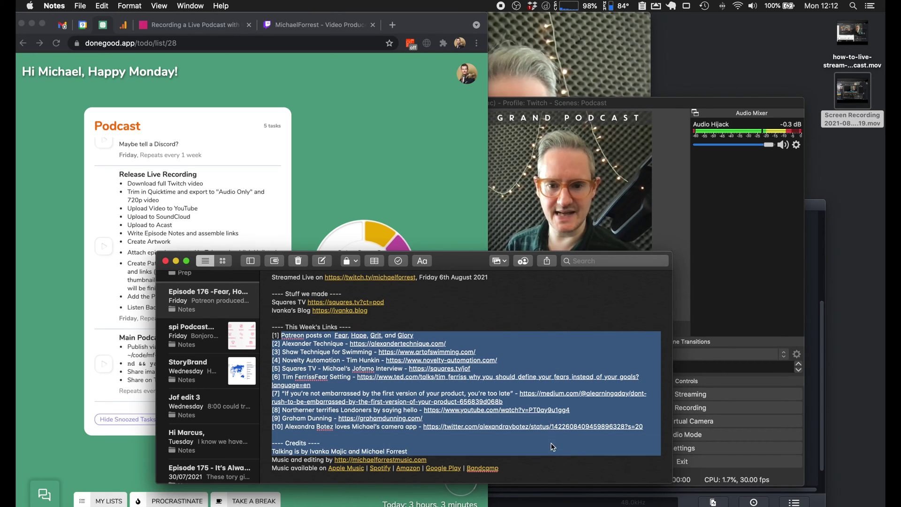
# Select the entire show notes text, return to the DoneGood list, and open Sketch's recent documents.
pyautogui.click(492, 444)
pyautogui.scroll(-2, 493, 445)
pyautogui.scroll(-3, 493, 444)
pyautogui.press('super+a')
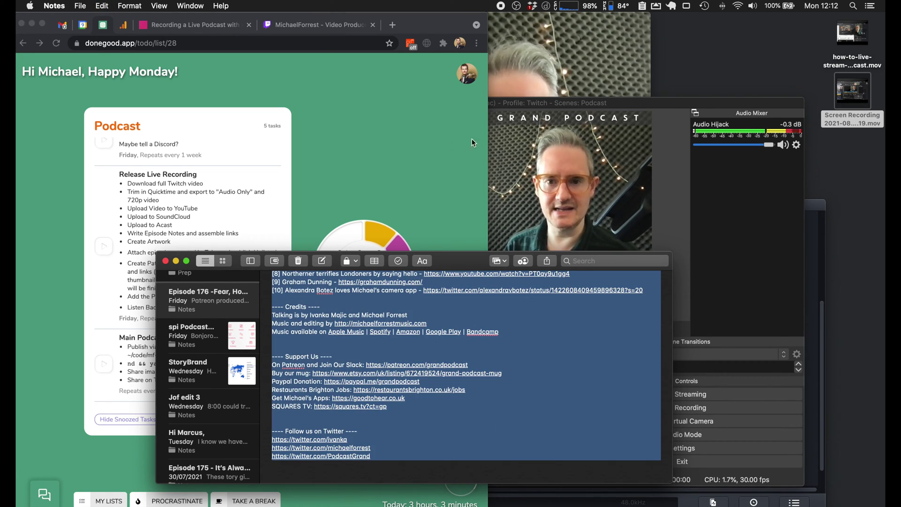
pyautogui.click(418, 175)
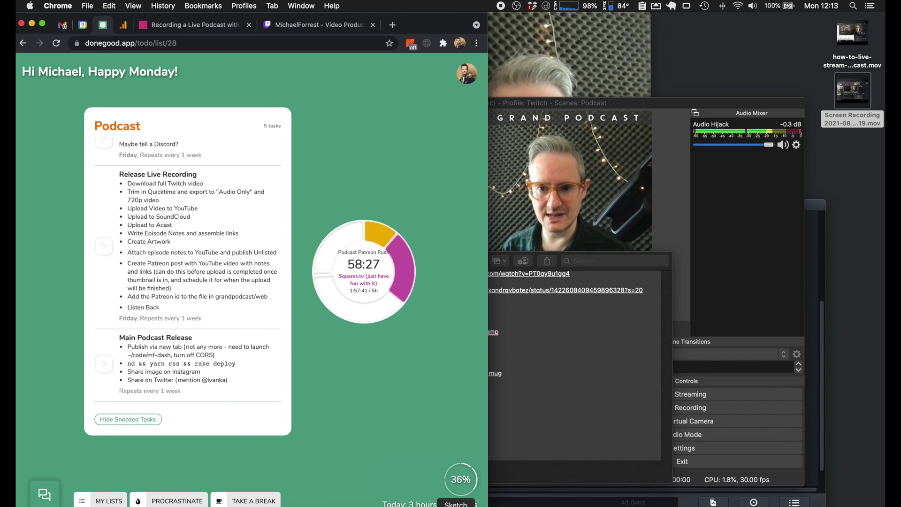
pyautogui.click(456, 505)
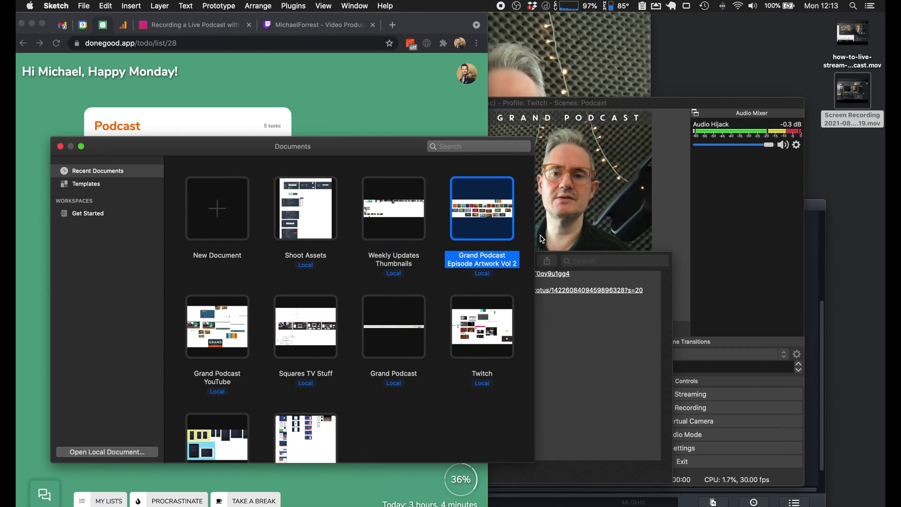
# Open Grand Podcast Episode Artwork Vol 2 and duplicate the episode 176 cover artboard.
pyautogui.doubleClick(482, 209)
pyautogui.hscroll(-3, 426, 205)
pyautogui.scroll(-2, 427, 205)
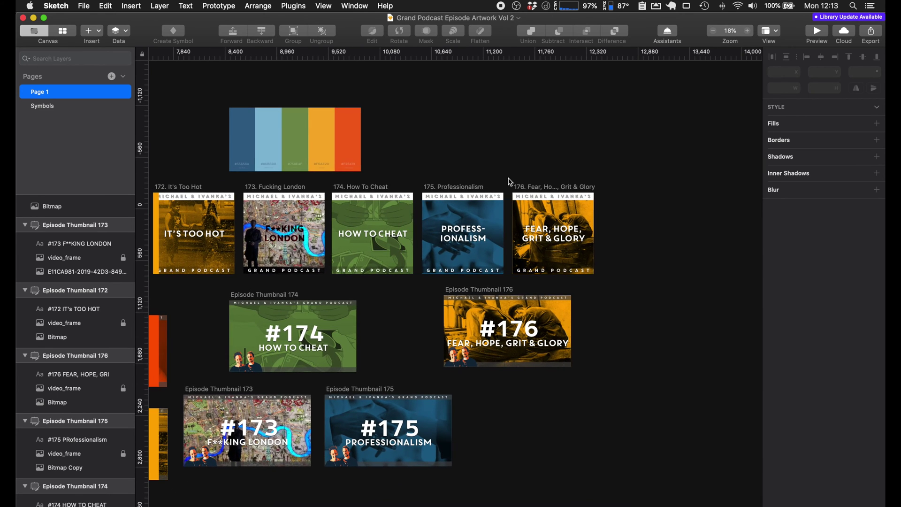
pyautogui.click(538, 188)
pyautogui.hscroll(4, 538, 189)
pyautogui.press('super+d')
pyautogui.scroll(2, 538, 189)
pyautogui.hscroll(3, 538, 189)
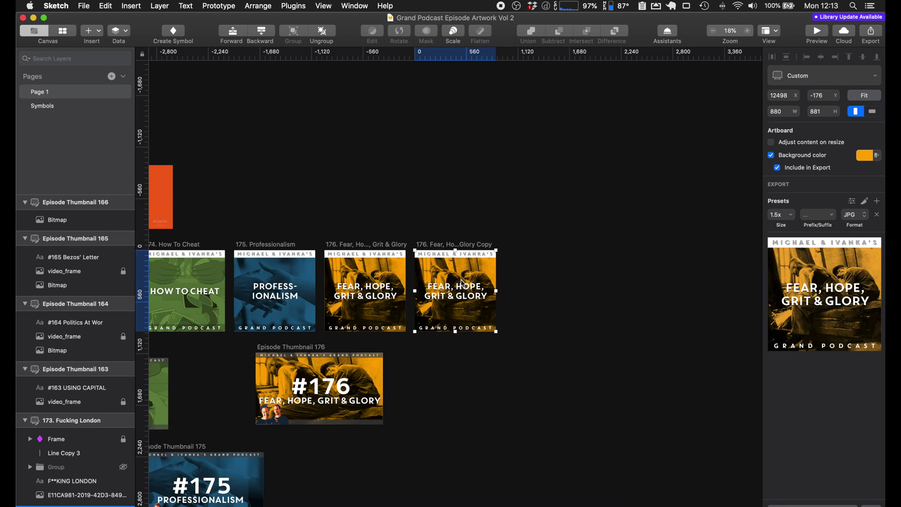
pyautogui.hscroll(-5, 498, 241)
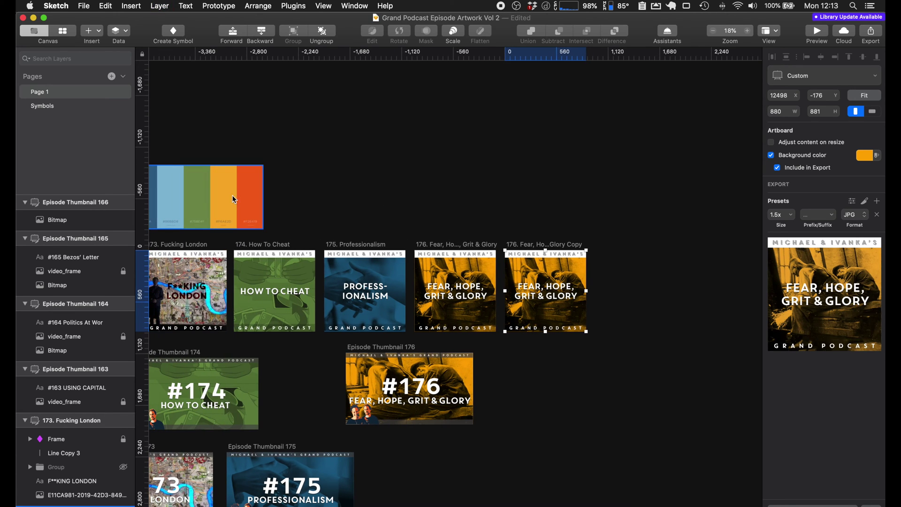
# Give the copied cover a light-blue swatch background, delete its photo, then undo.
pyautogui.hotkey('ctrl', 'c')
pyautogui.click(176, 194)
pyautogui.press('Escape')
pyautogui.click(540, 282)
pyautogui.press('Delete')
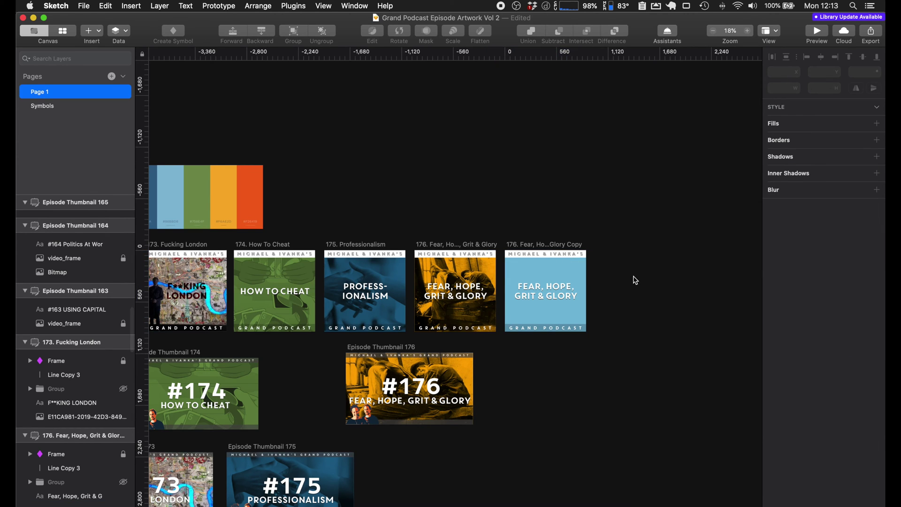
pyautogui.click(548, 289)
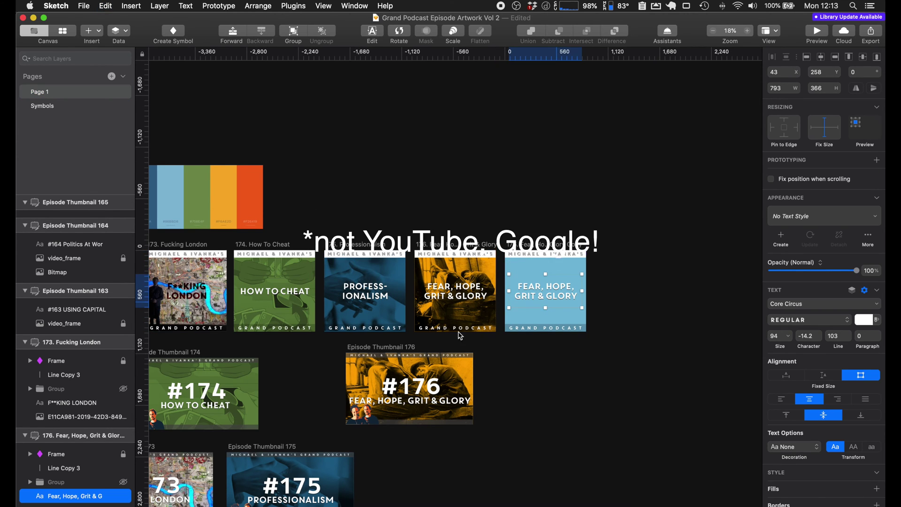
pyautogui.press('super+z')
pyautogui.press('super+z')
pyautogui.press('super+z')
pyautogui.press('super+z')
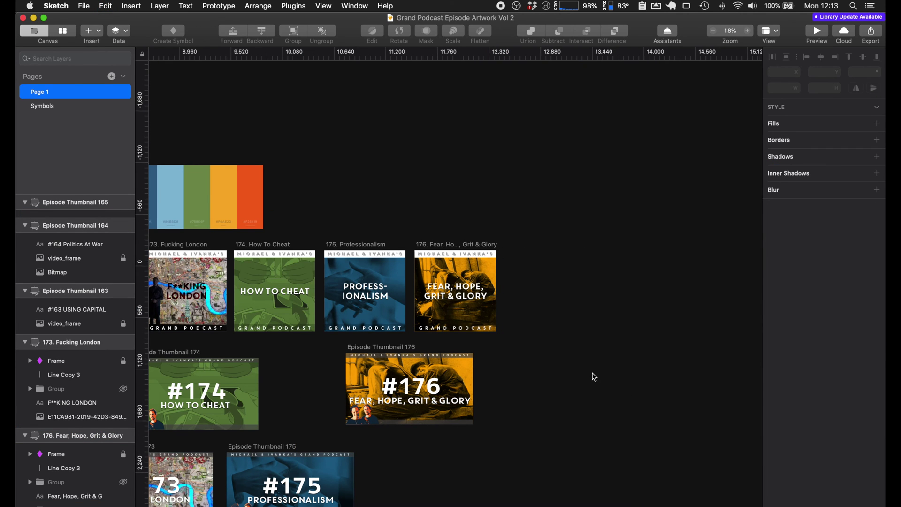
# Switch to Chrome and open grandpodcast.com in a new tab.
pyautogui.scroll(-3, 594, 377)
pyautogui.hscroll(-1, 594, 377)
pyautogui.press('super+Tab')
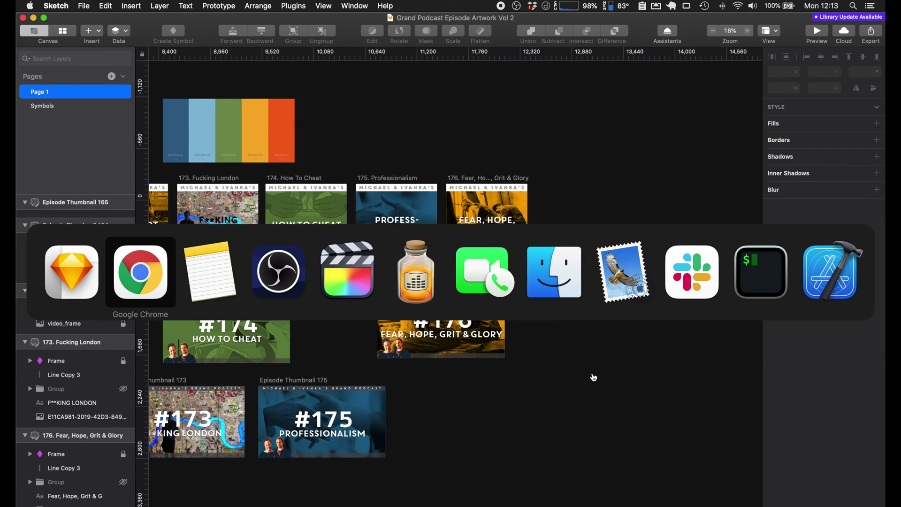
pyautogui.press('super+t')
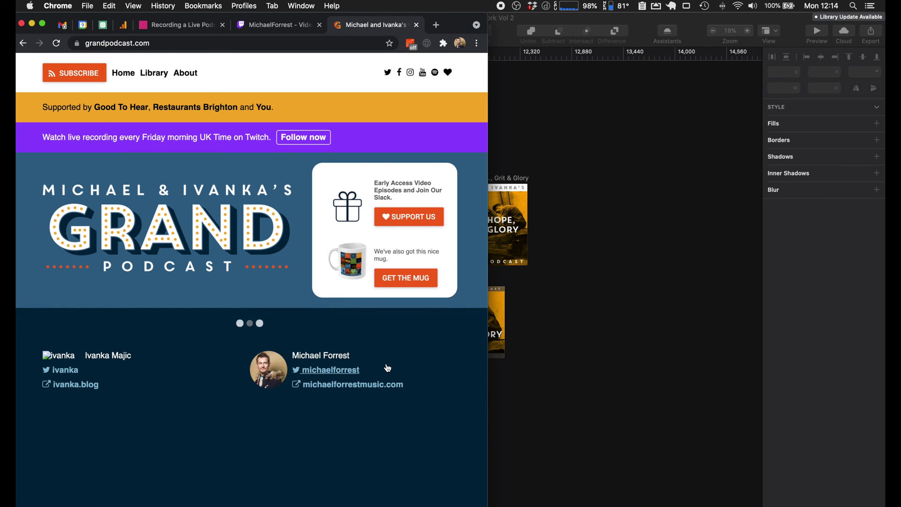
# Scroll grandpodcast.com's episode posts to Episode 175 - Professionalism, then switch back to OBS.
pyautogui.scroll(-5, 394, 366)
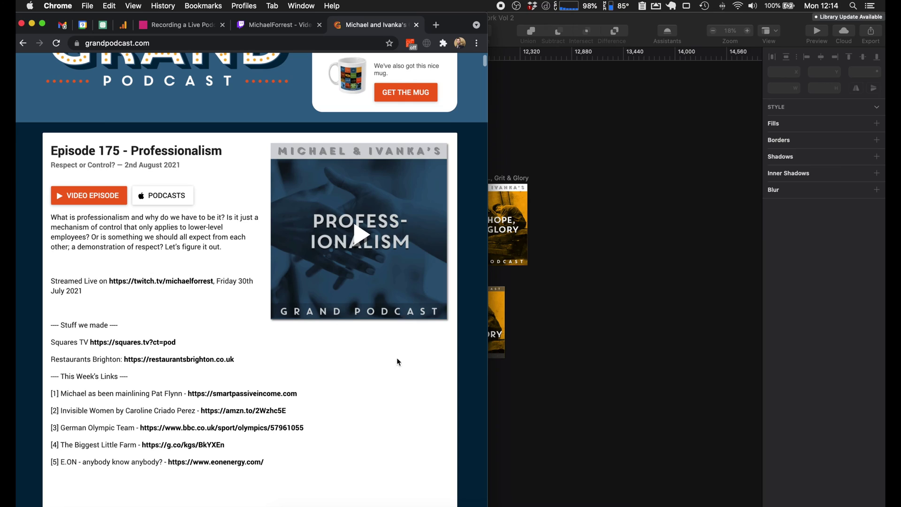
pyautogui.scroll(-15, 324, 280)
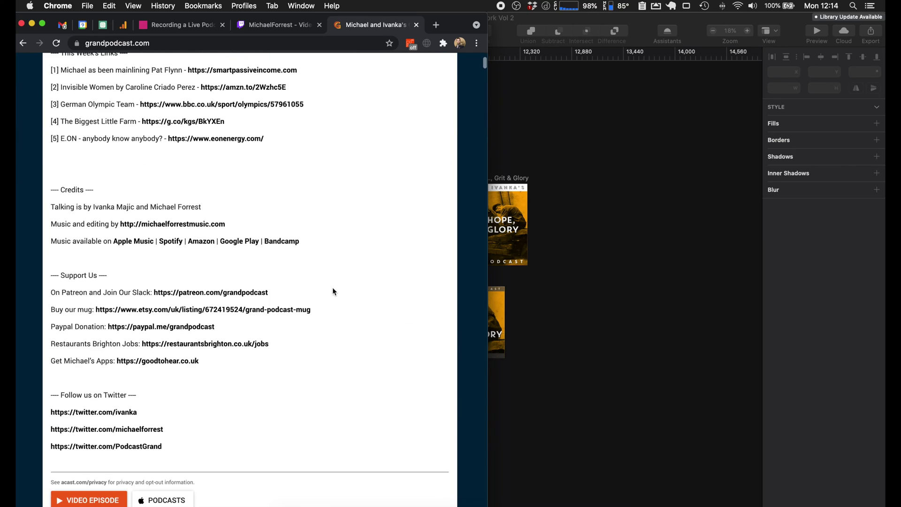
pyautogui.scroll(-10, 353, 260)
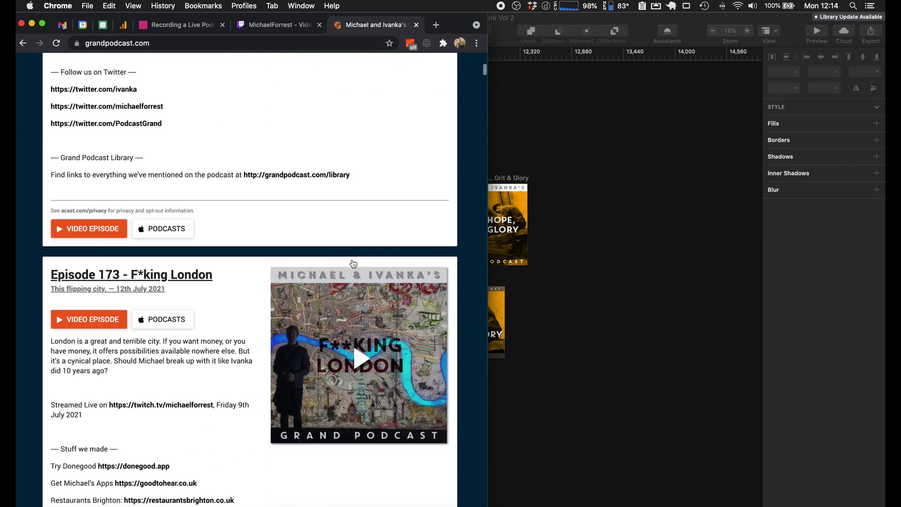
pyautogui.scroll(20, 362, 260)
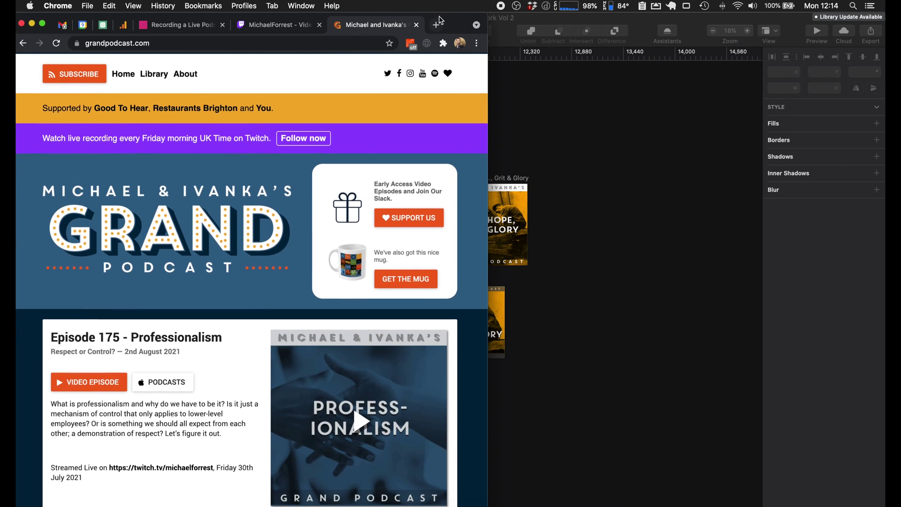
pyautogui.press('super+Tab')
pyautogui.press('super+Tab')
pyautogui.press('super+Tab')
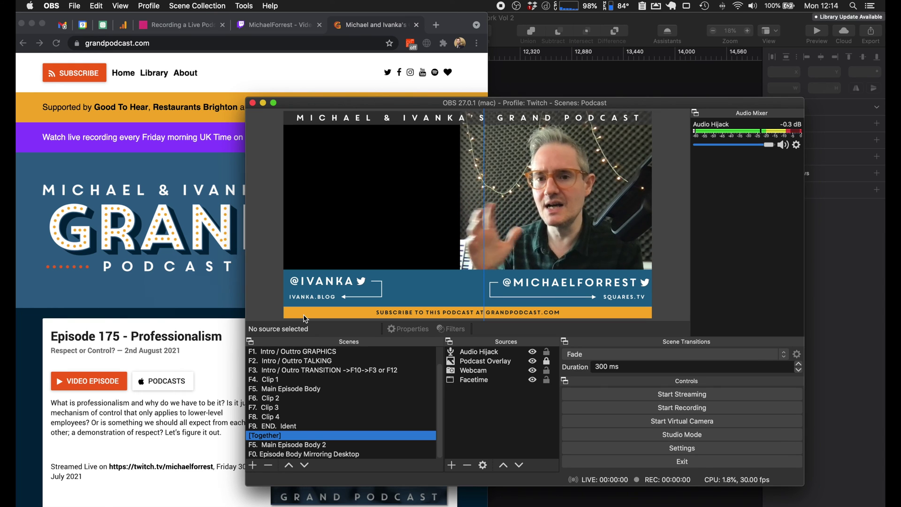
# Load michaelforrestmusic.com in a new tab, scroll its videos, then switch back to OBS.
pyautogui.click(437, 26)
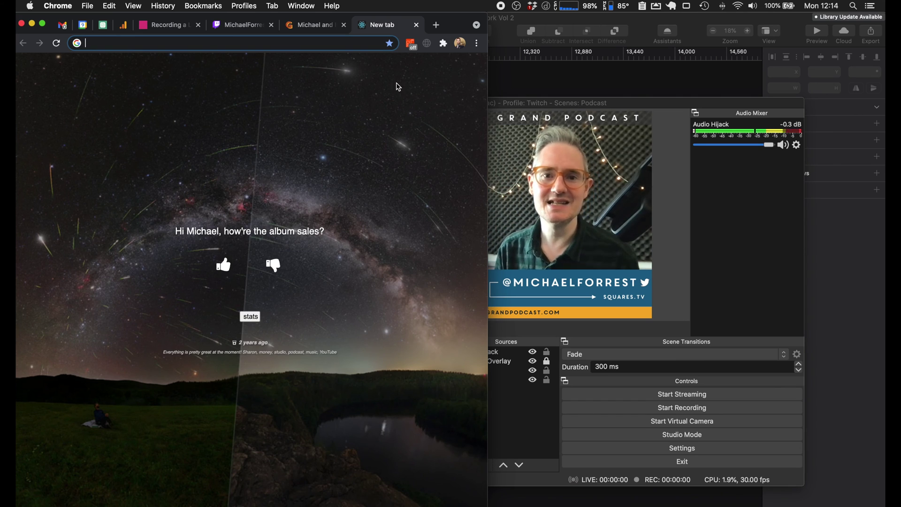
pyautogui.write('michaelforrestmusic.com')
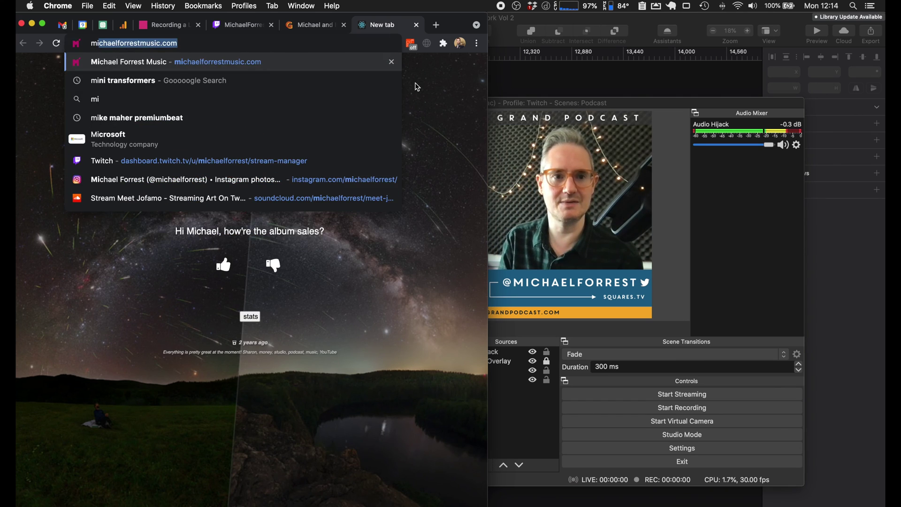
pyautogui.press('Return')
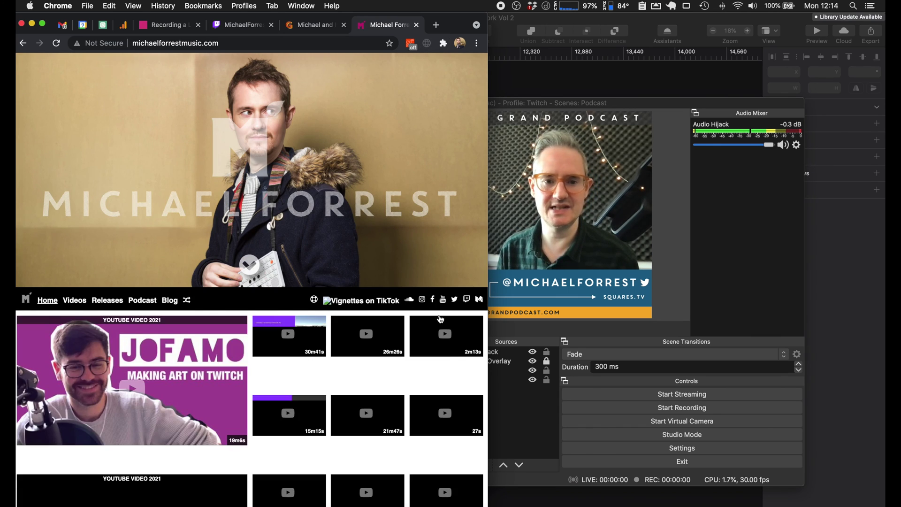
pyautogui.scroll(-15, 73, 318)
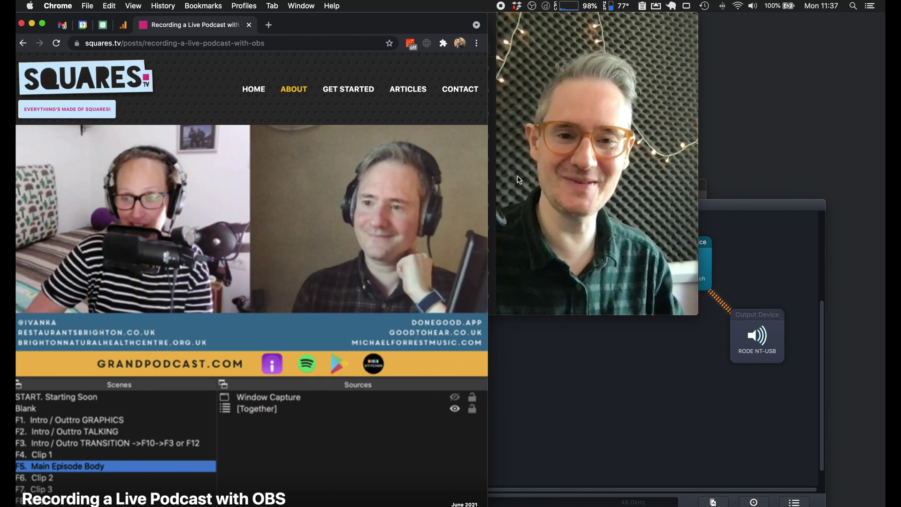
pyautogui.press('super+Tab')
pyautogui.press('super+Tab')
pyautogui.press('super+Tab')
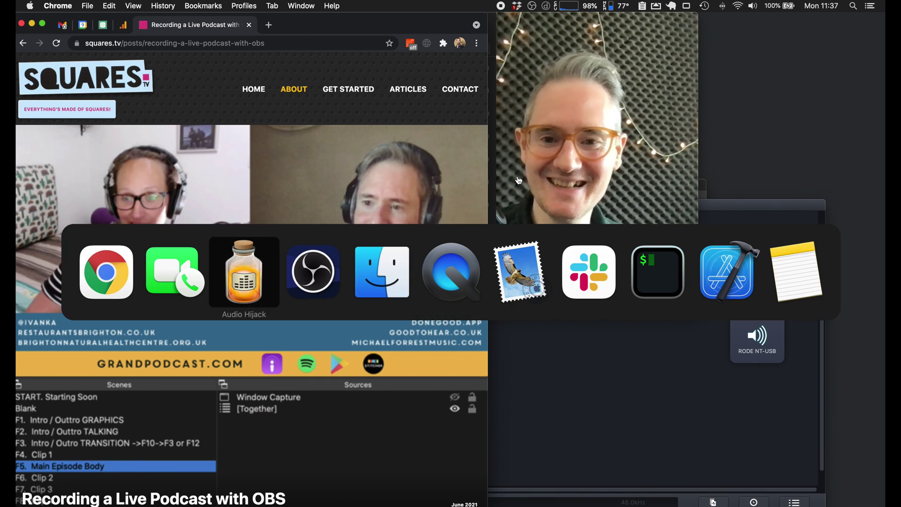